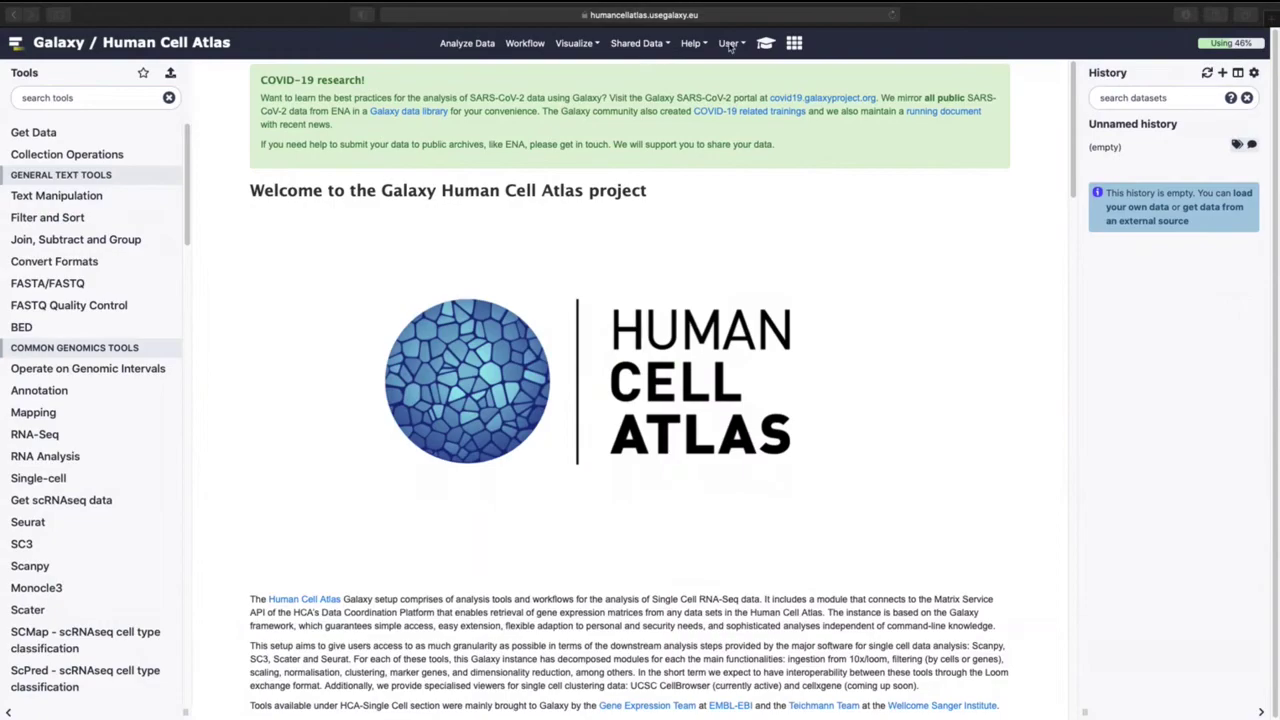
Step: Open the hands-on tutorial "Pre-processing of 10X Single-Cell RNA Datasets" from the Transcriptomics topic of Galaxy Training
left_click(765, 43)
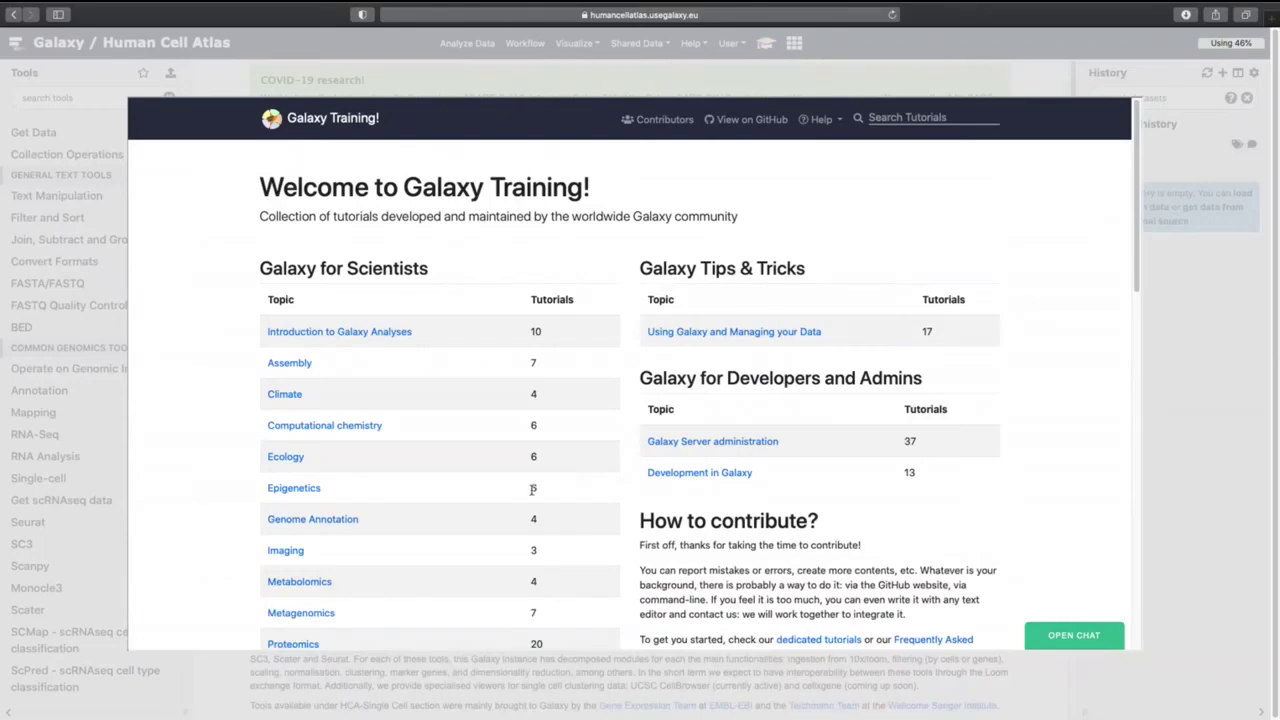
scroll(480, 537, "down", 5)
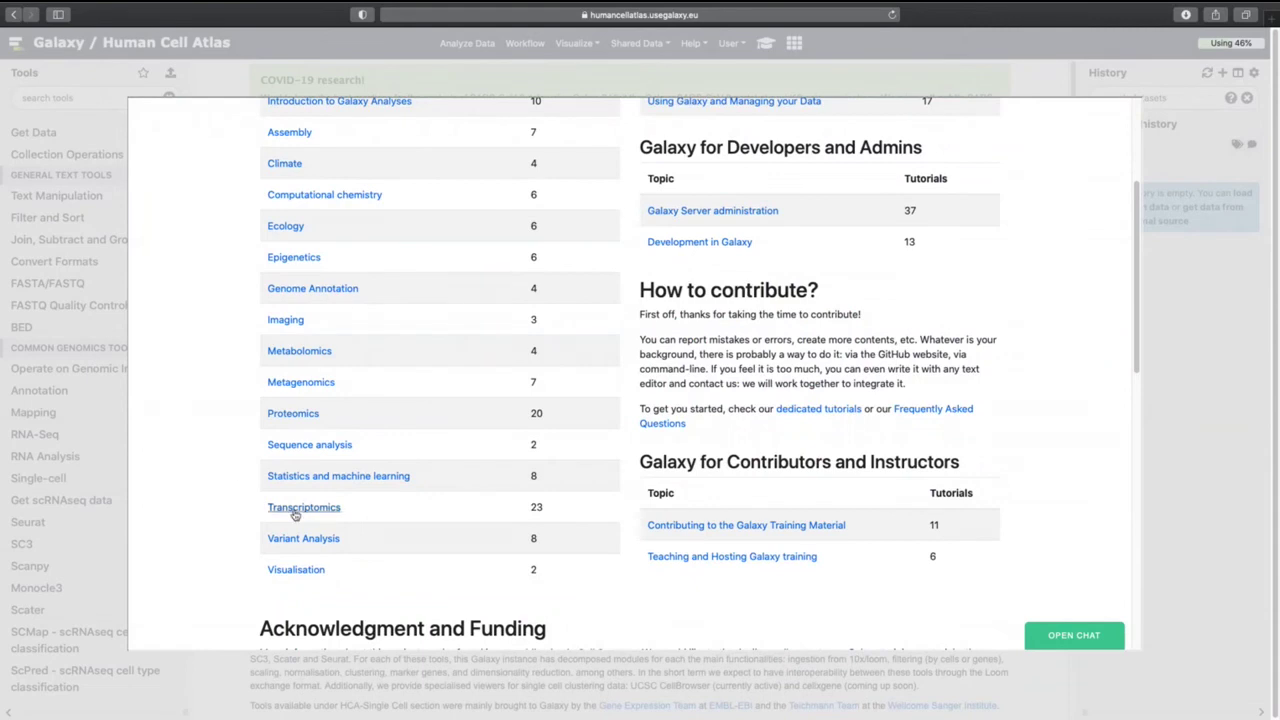
left_click(290, 508)
scroll(516, 478, "down", 8)
scroll(510, 484, "down", 5)
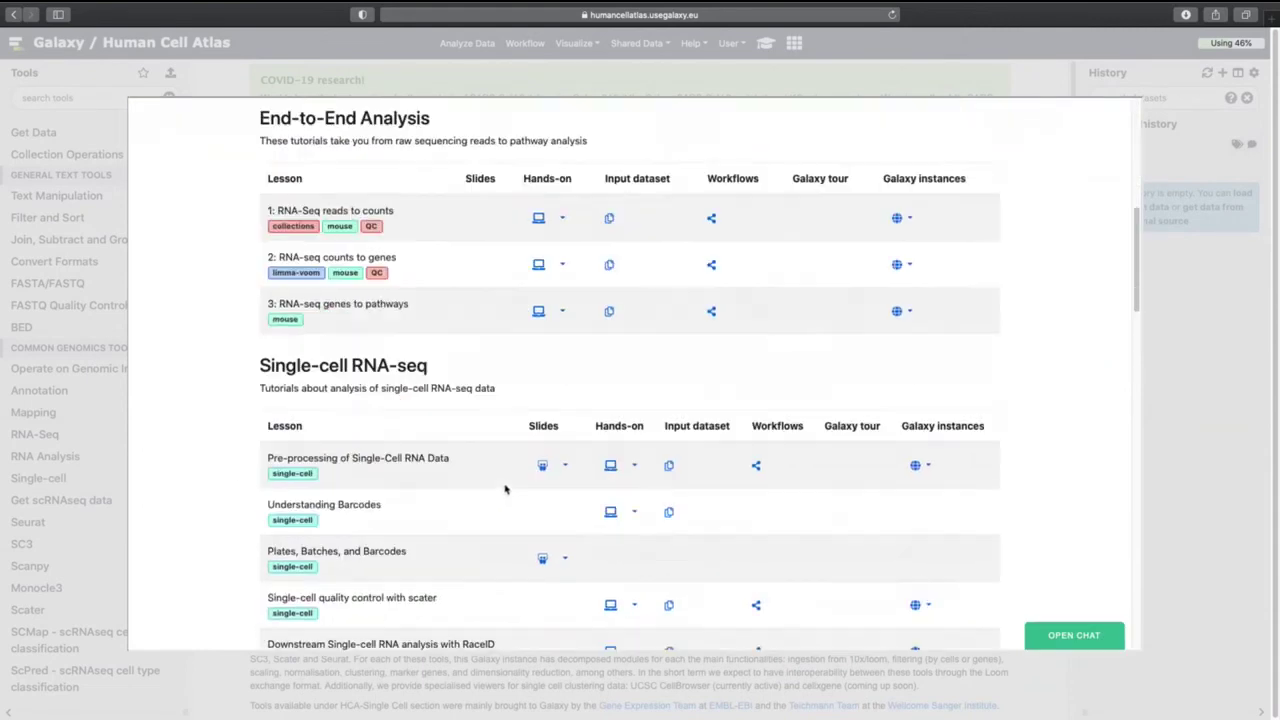
scroll(478, 508, "down", 1)
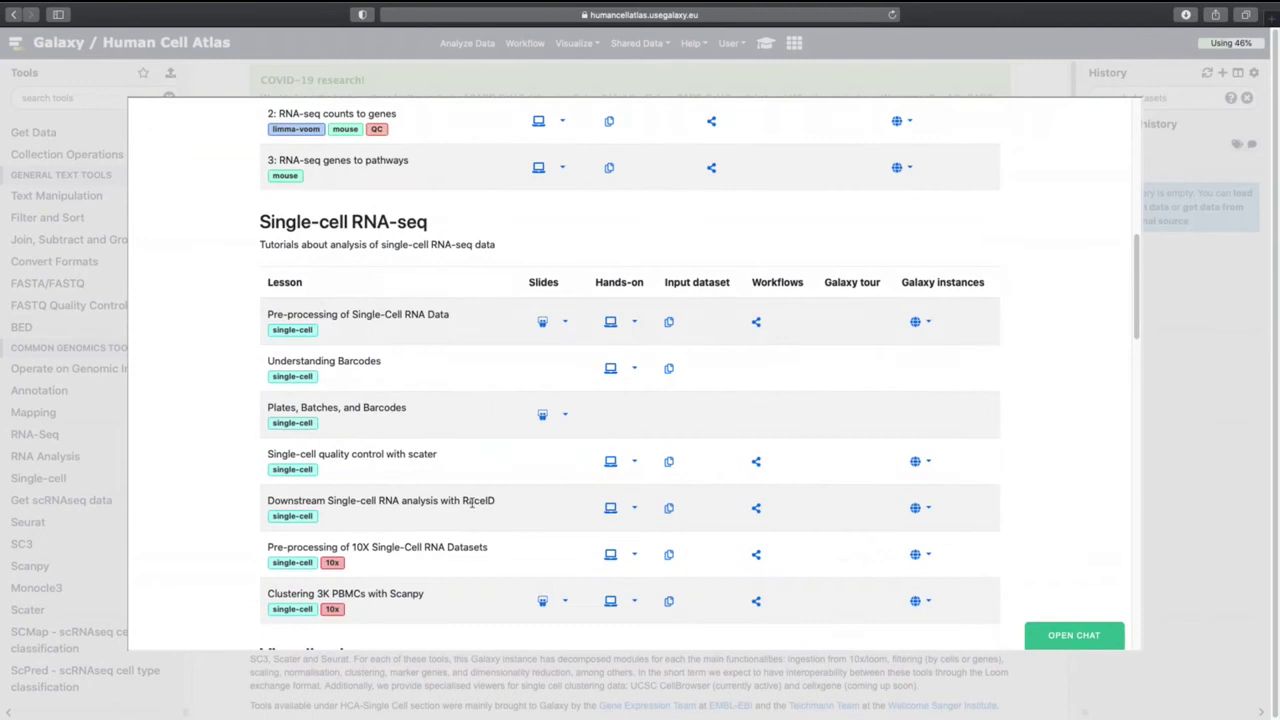
left_click(607, 553)
Step: Copy the four sub-sampled FASTQ Zenodo links from the tutorial's data upload section and return to the Galaxy workspace
scroll(591, 490, "down", 10)
scroll(591, 490, "down", 15)
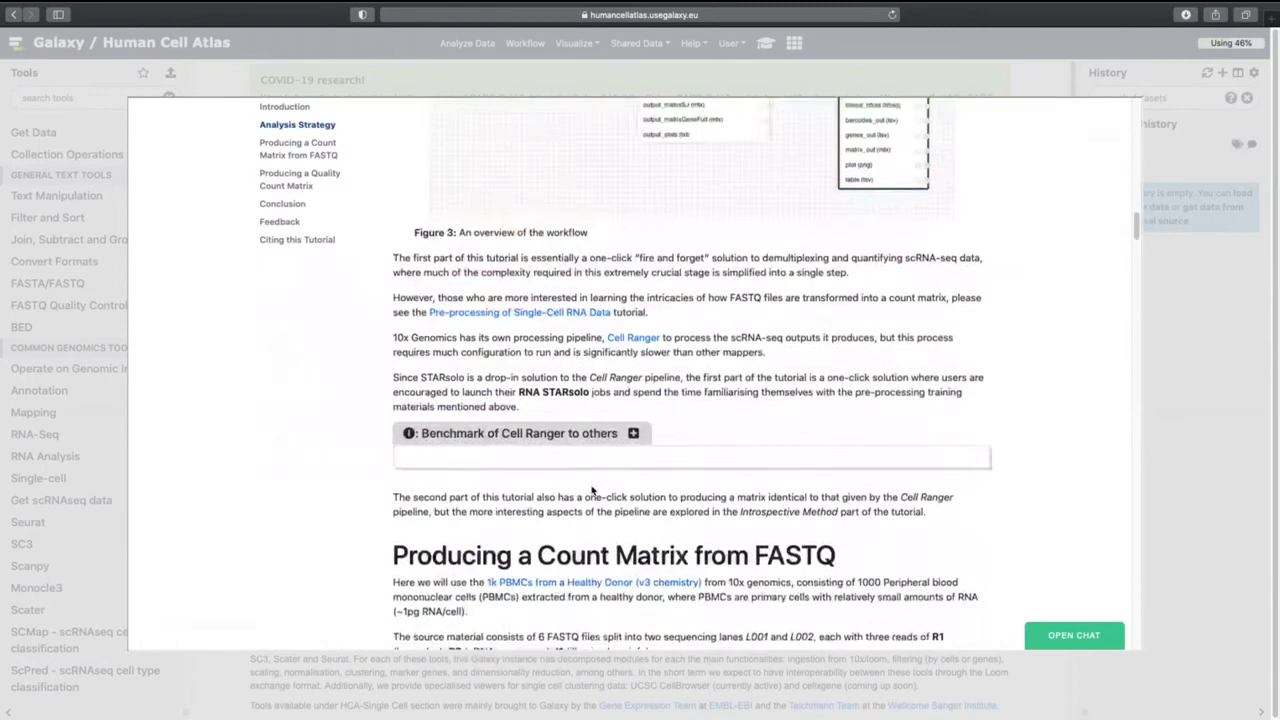
scroll(591, 490, "down", 15)
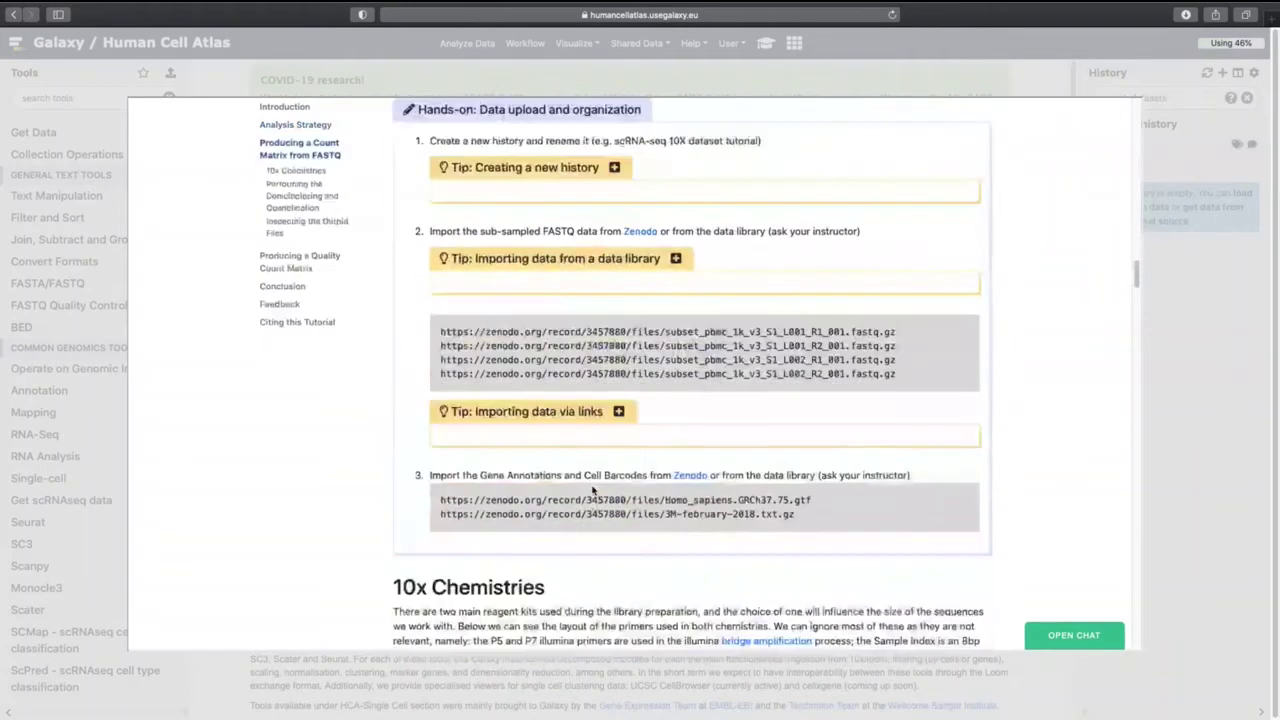
scroll(950, 495, "up", 1)
left_click(958, 347)
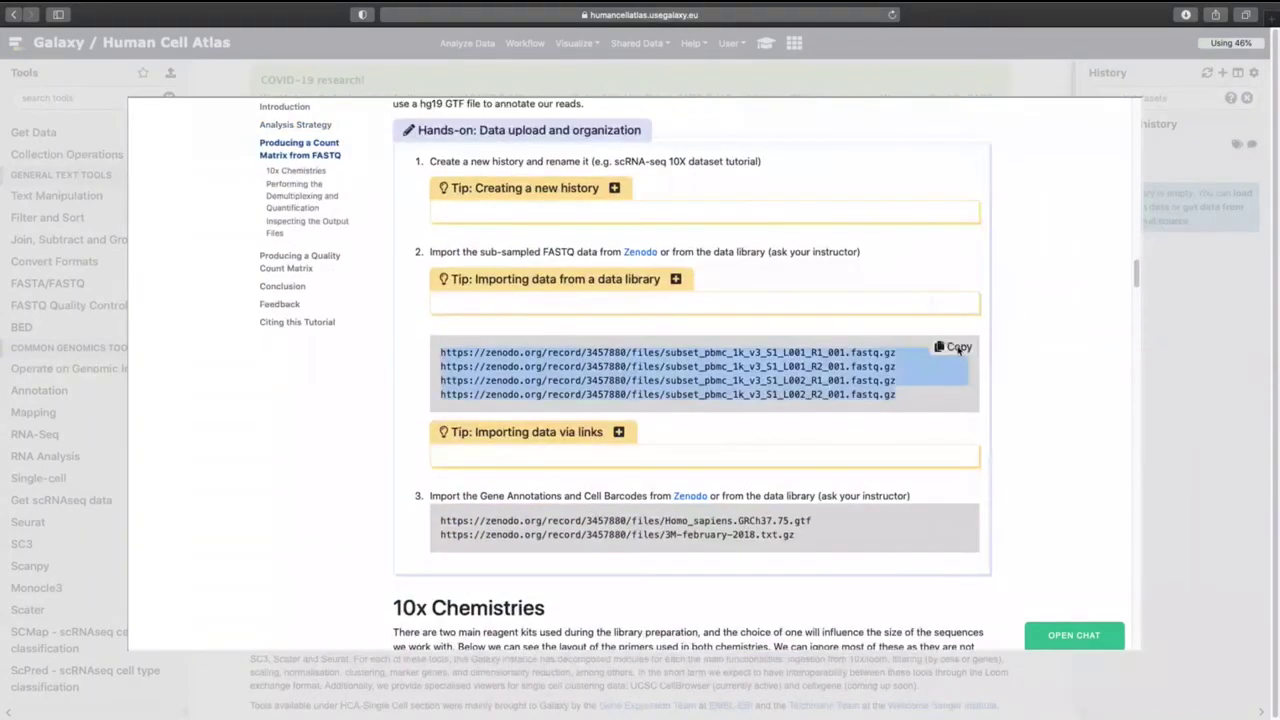
left_click(1209, 328)
Step: Import the four subset_pbmc_1k_v3 FASTQ files into the history from the copied Zenodo links
left_click(172, 72)
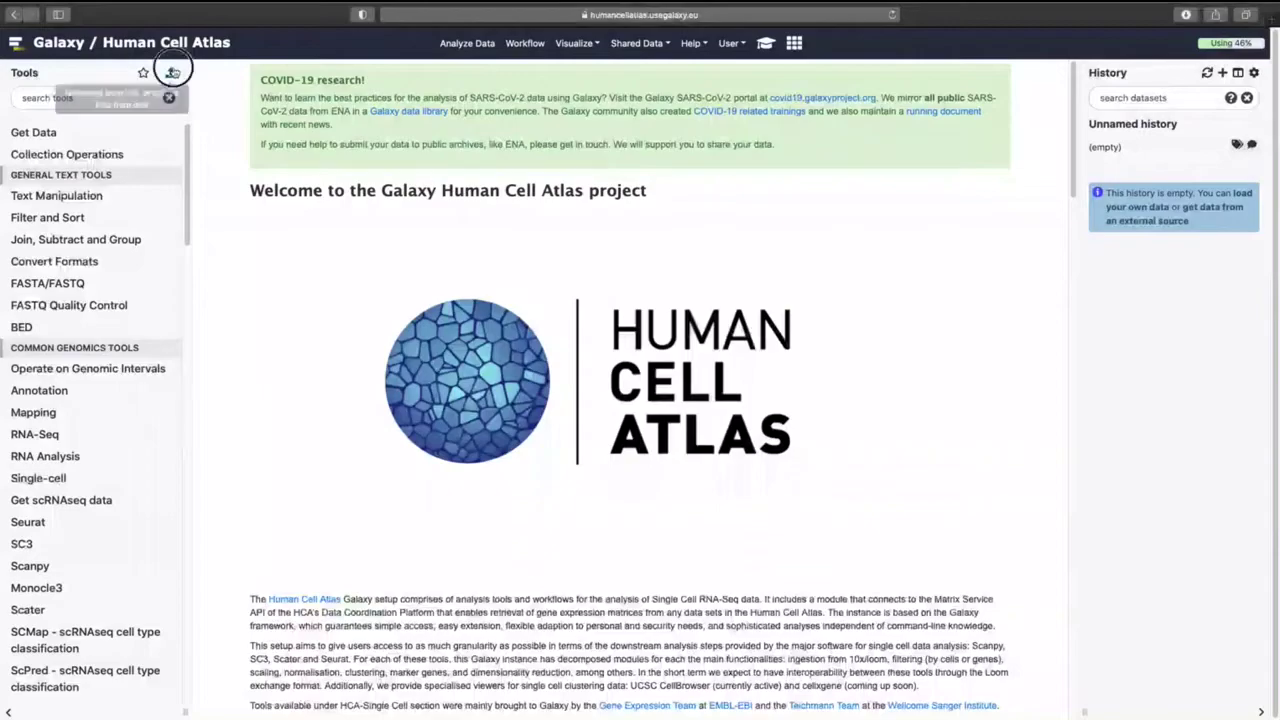
left_click(658, 386)
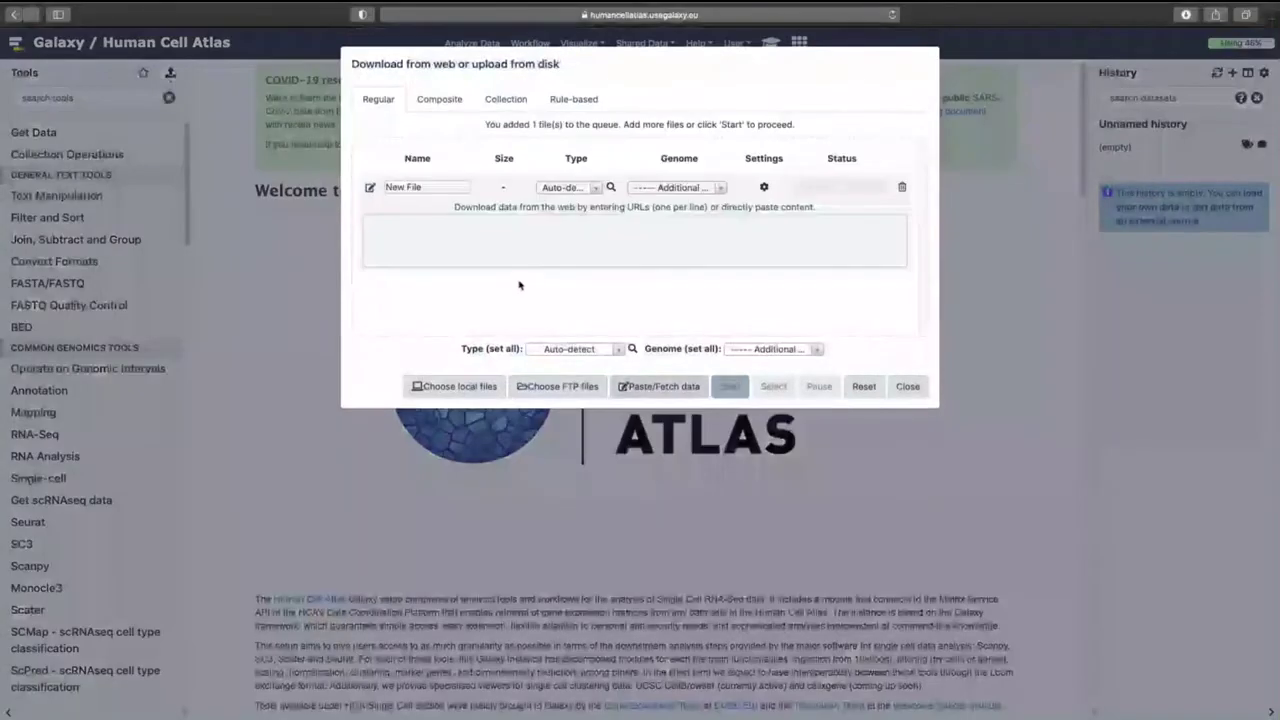
left_click(515, 232)
key("ctrl+v")
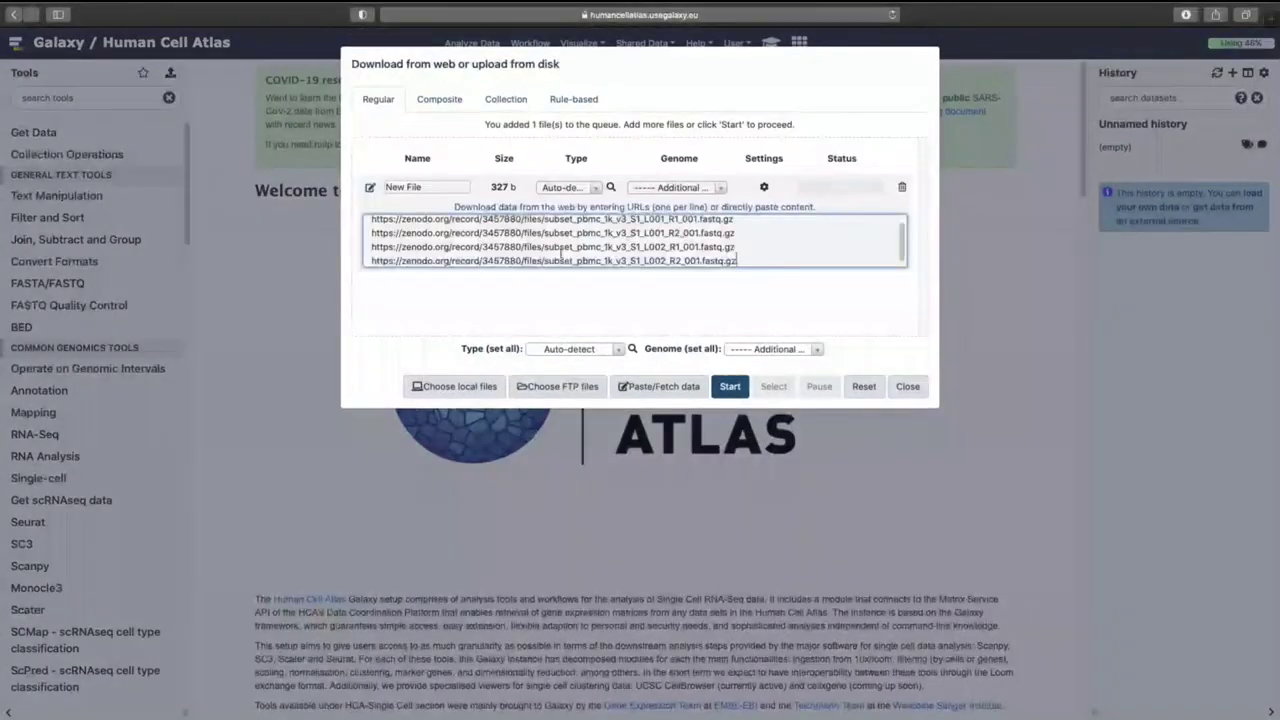
left_click(730, 387)
left_click(908, 387)
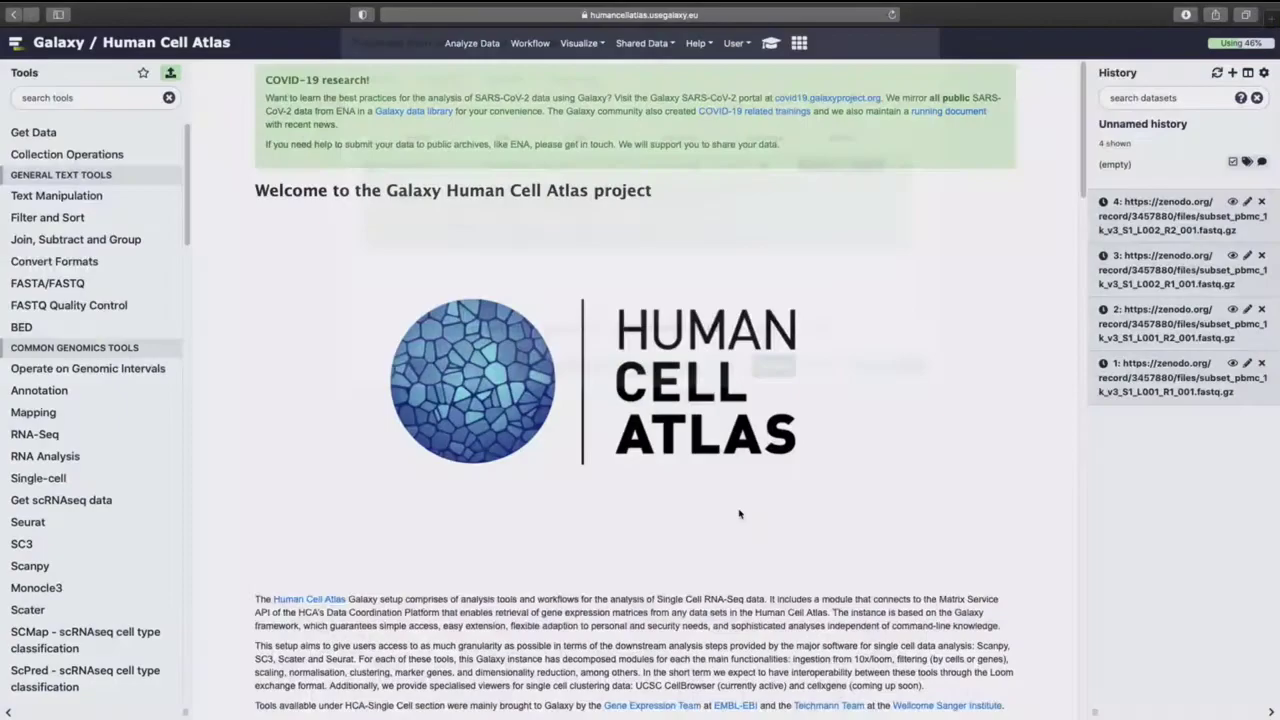
Step: Copy the tutorial's Zenodo links for the gene annotations and cell barcodes, then close the tutorial
left_click(770, 43)
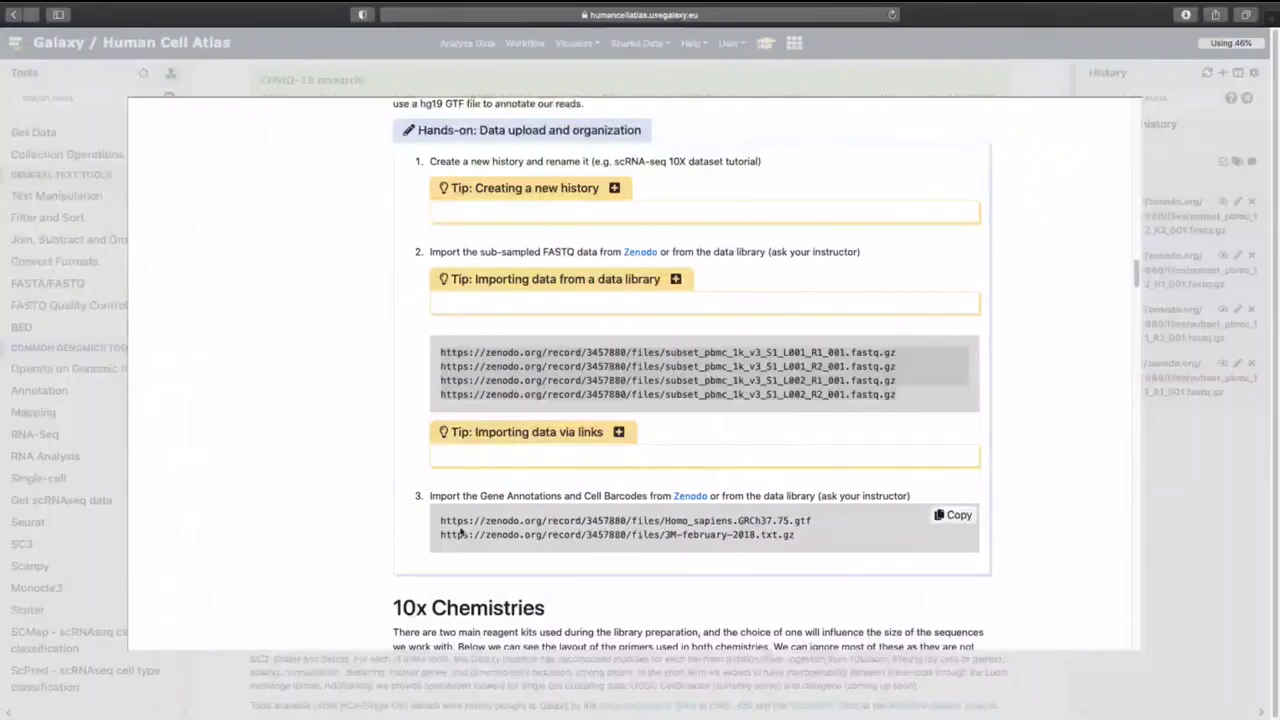
left_click(953, 515)
left_click(193, 96)
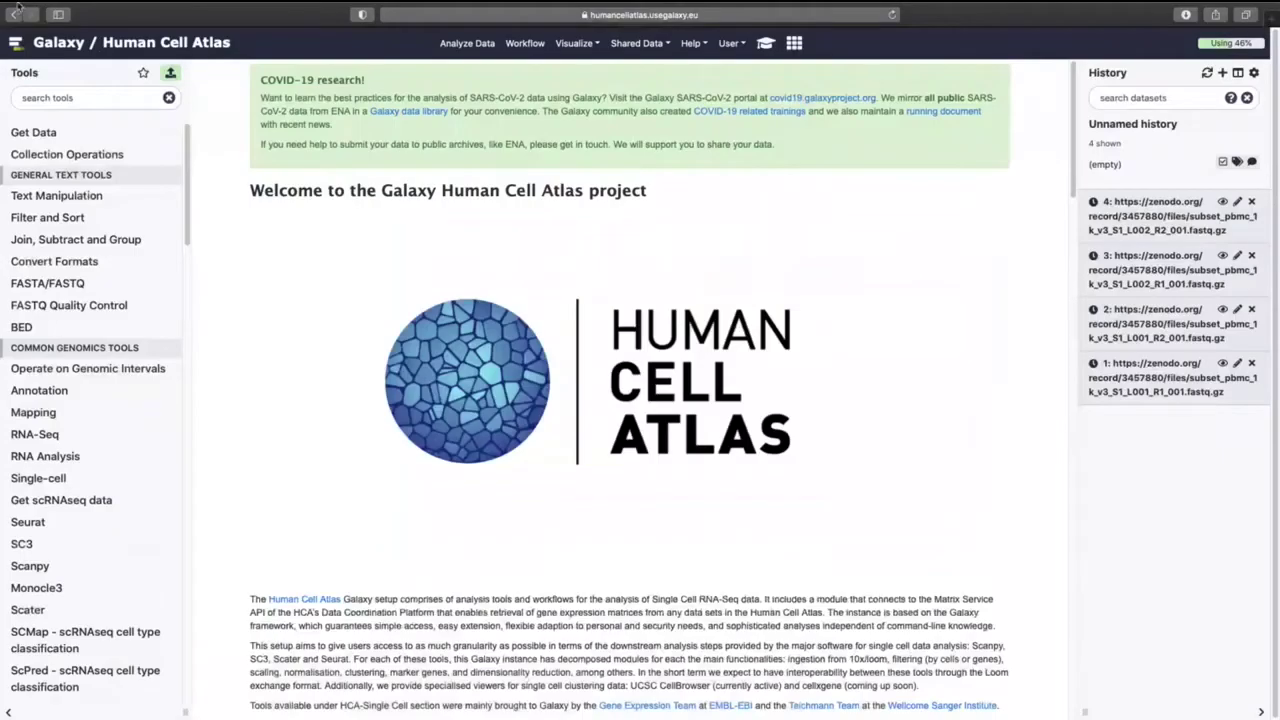
Step: Import Homo_sapiens.GRCh37.75.gtf and 3M-february-2018.txt.gz into the history from the copied links
left_click(170, 73)
left_click(655, 387)
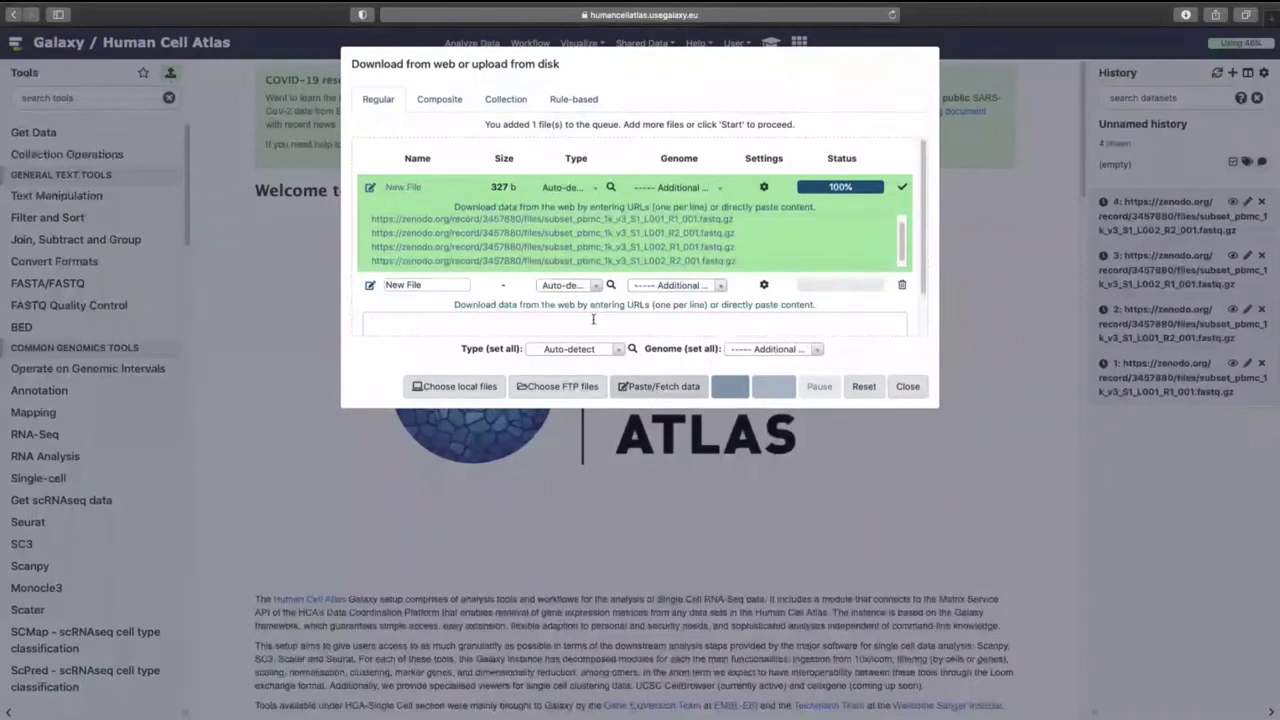
key("super+v")
left_click(730, 386)
left_click(910, 386)
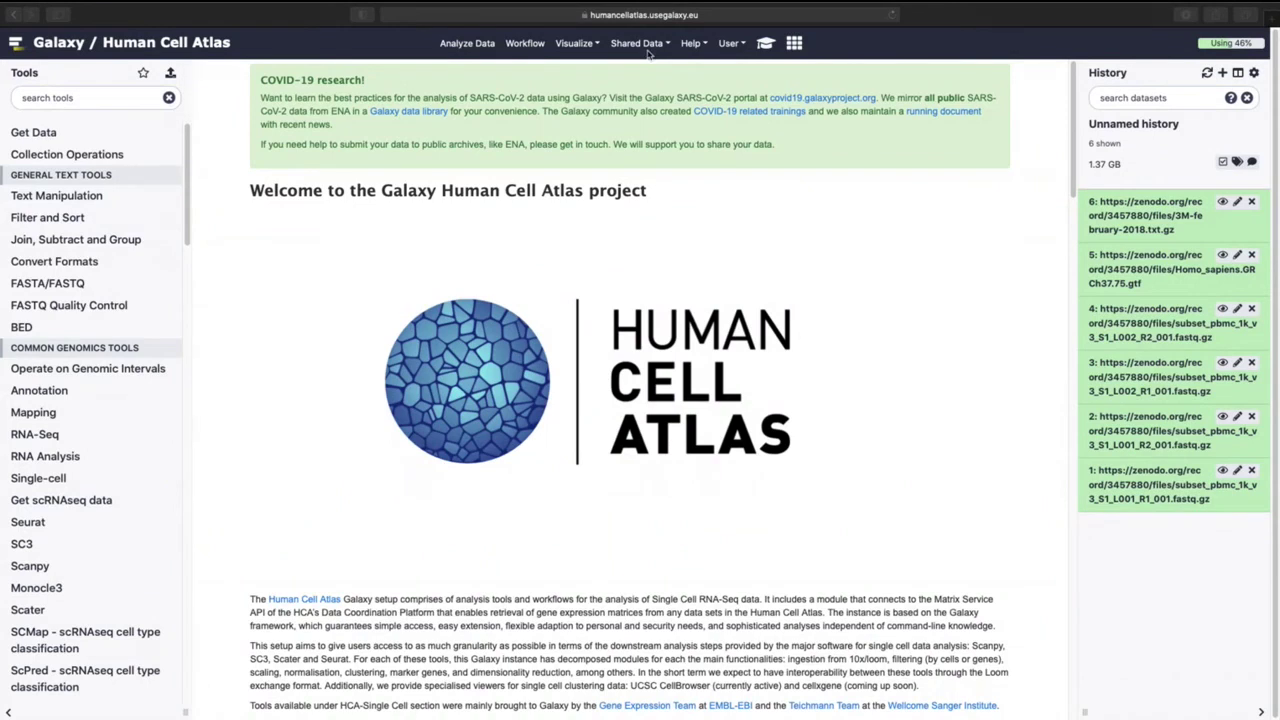
Step: Find and open the RNA STARSolo tool and set its reference genome to Human (Homo sapiens): hg19 Full
left_click(103, 98)
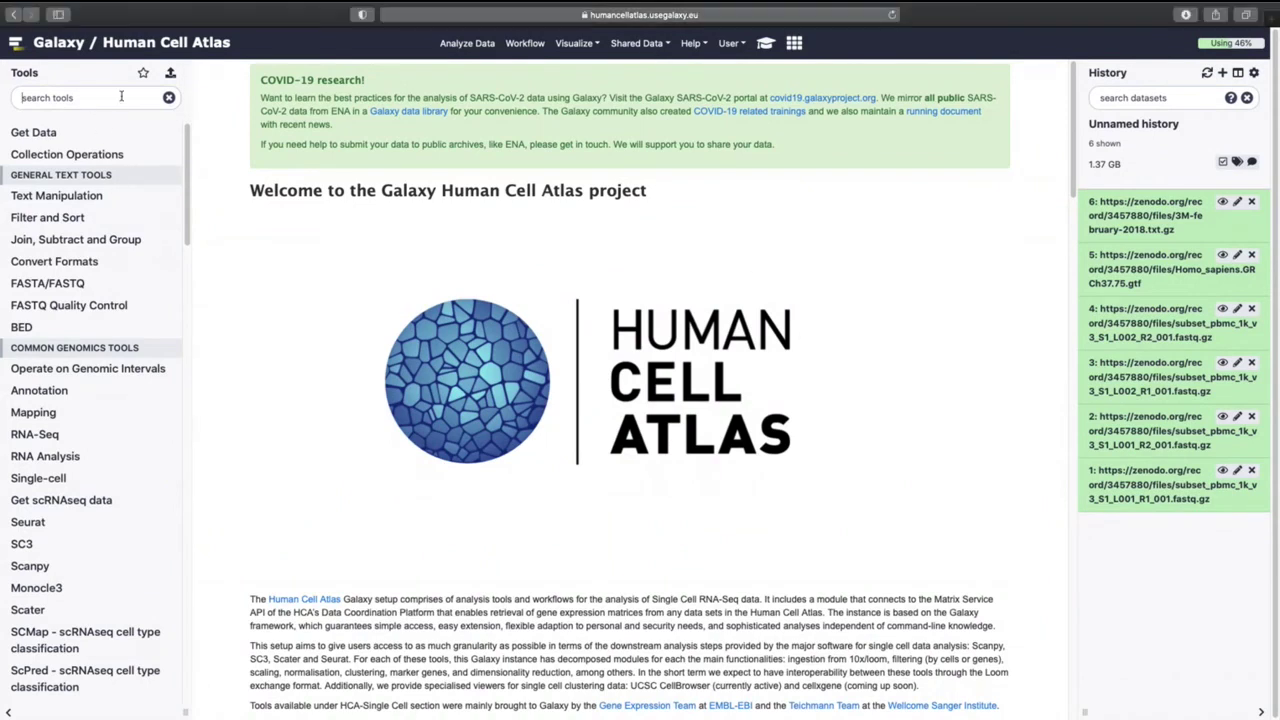
type("rna starsolo")
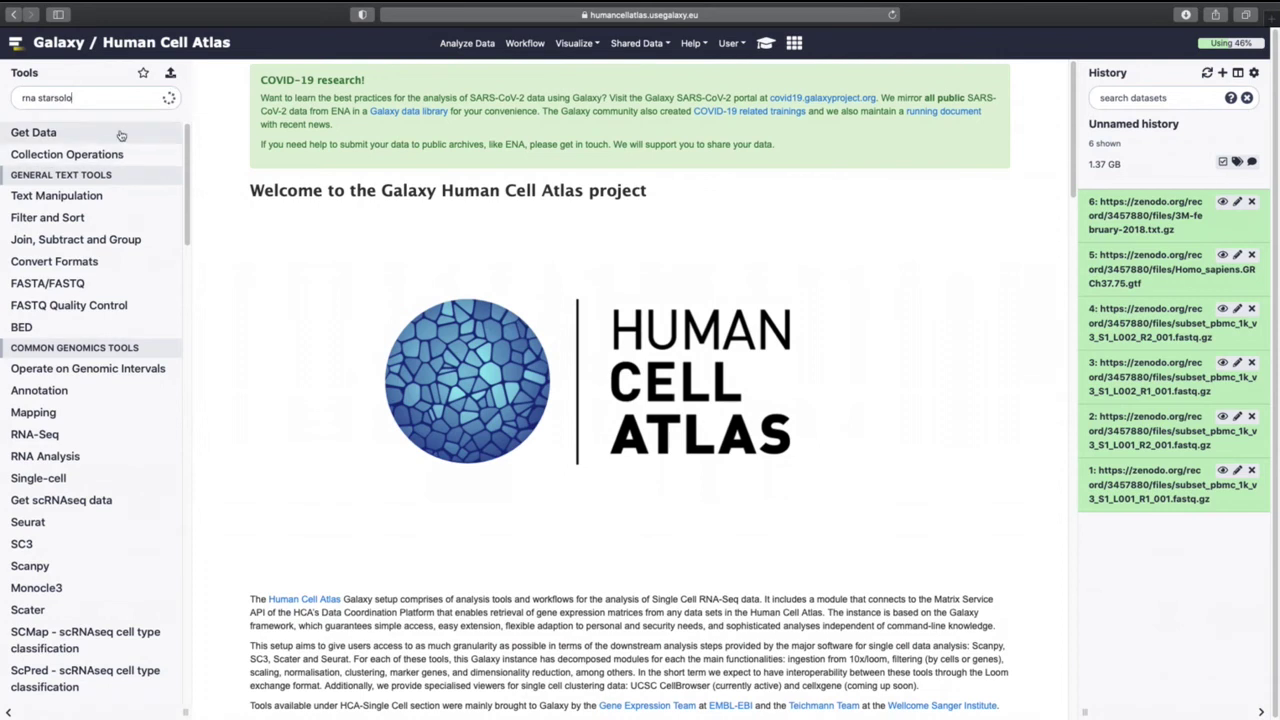
left_click(45, 364)
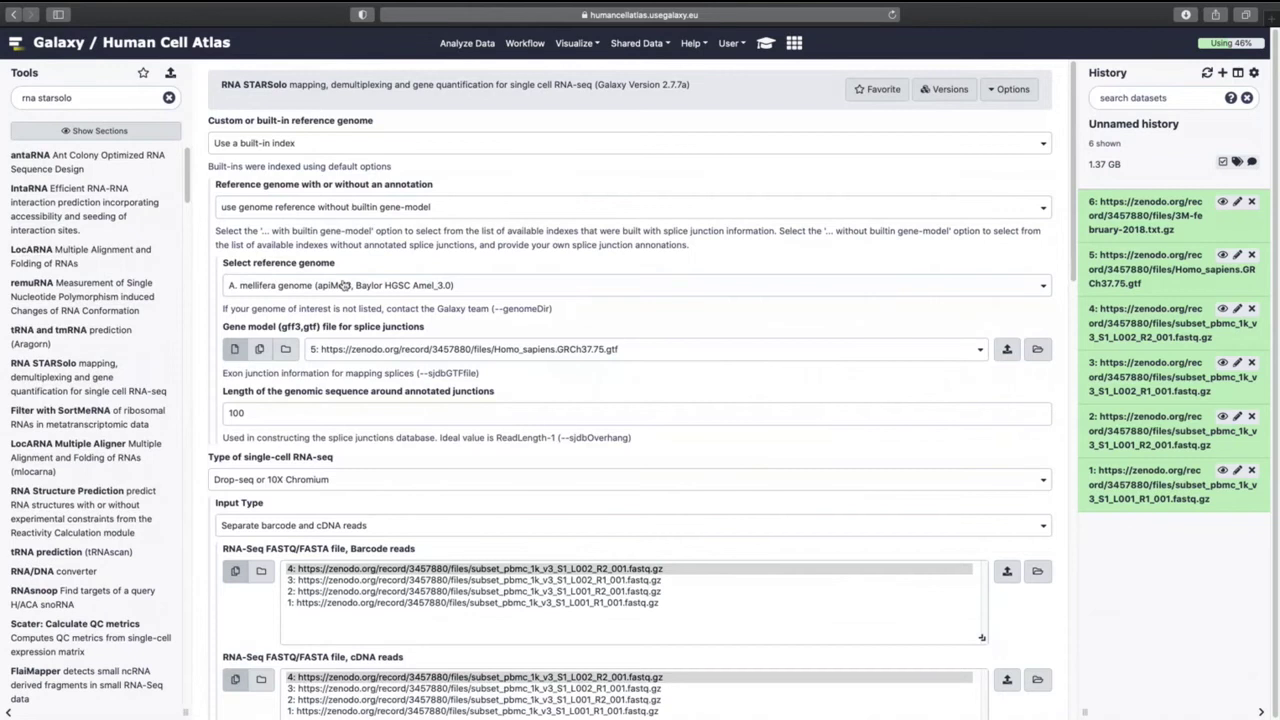
left_click(340, 290)
left_click(323, 440)
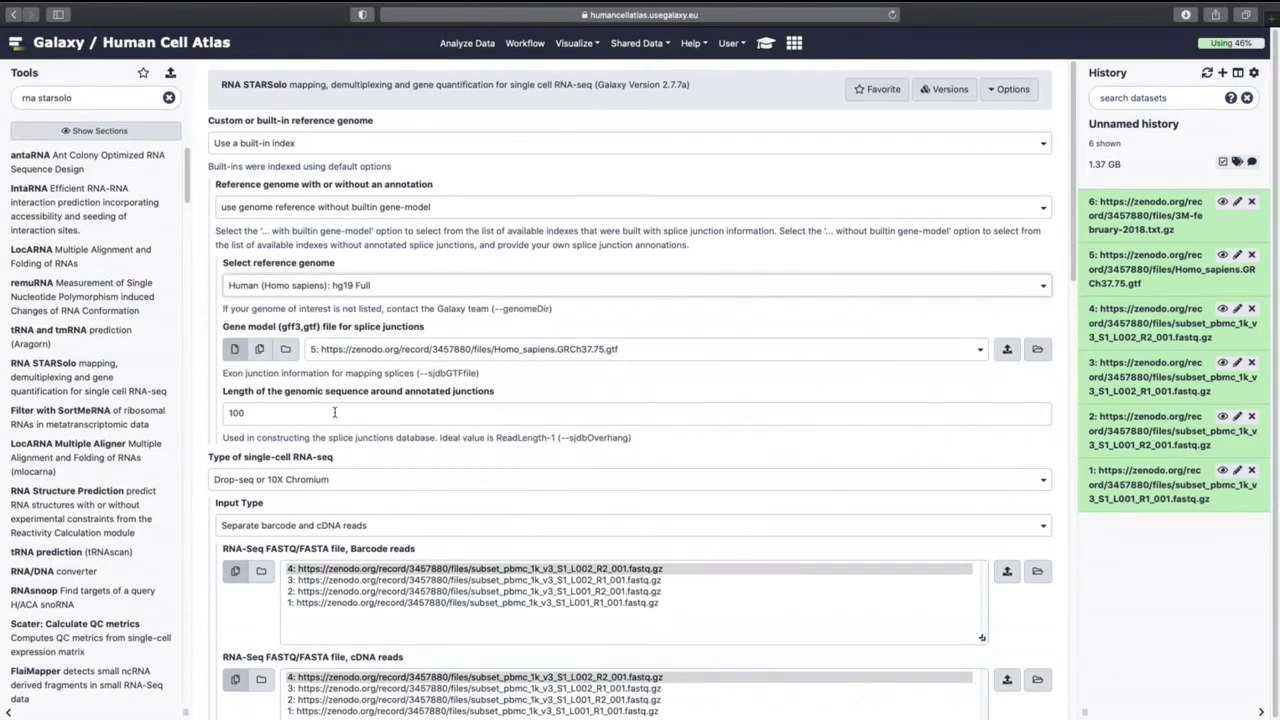
Step: Select the L001 and L002 R1 files as barcode reads and the L001 and L002 R2 files as cDNA reads
scroll(383, 486, "down", 2)
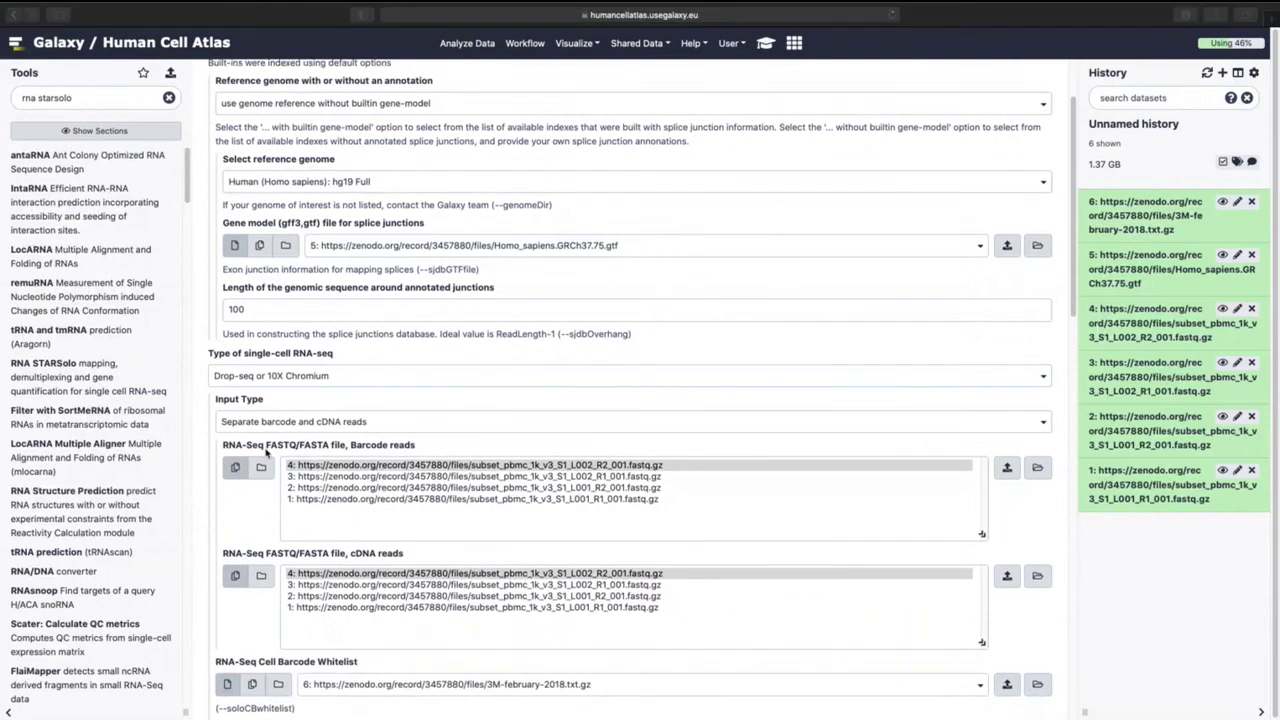
left_click(356, 497)
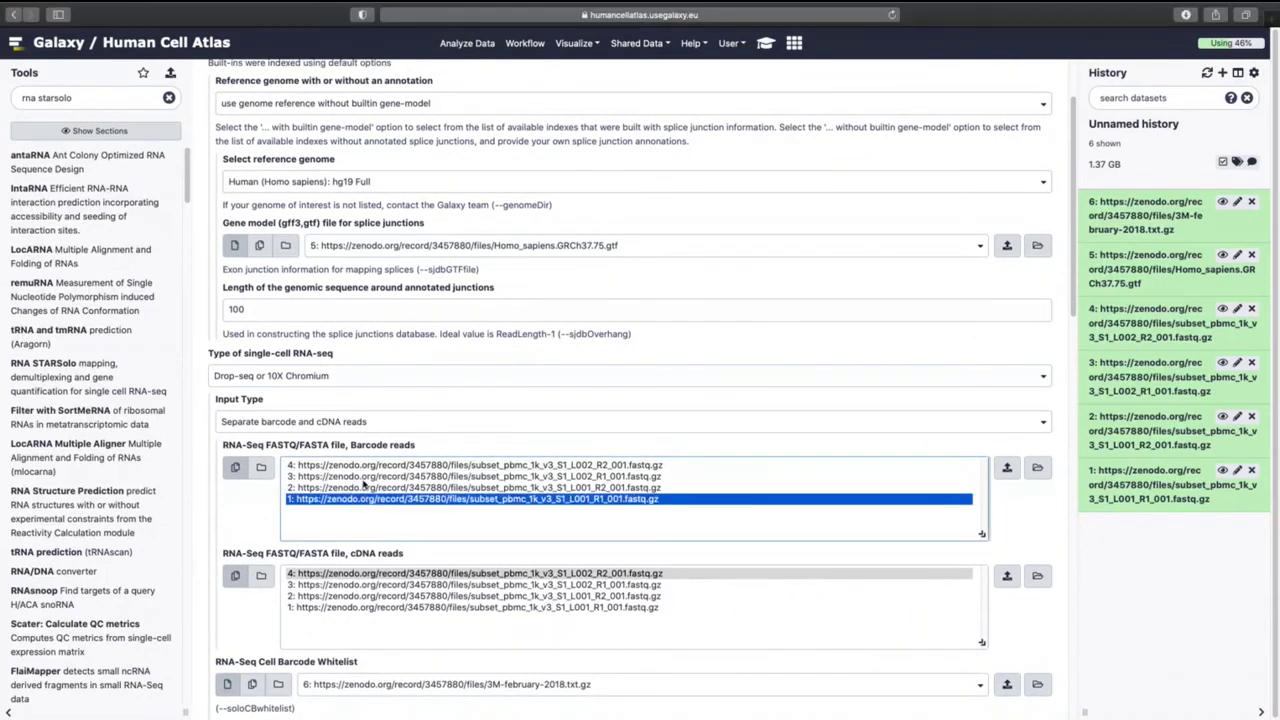
left_click(365, 477, "shift")
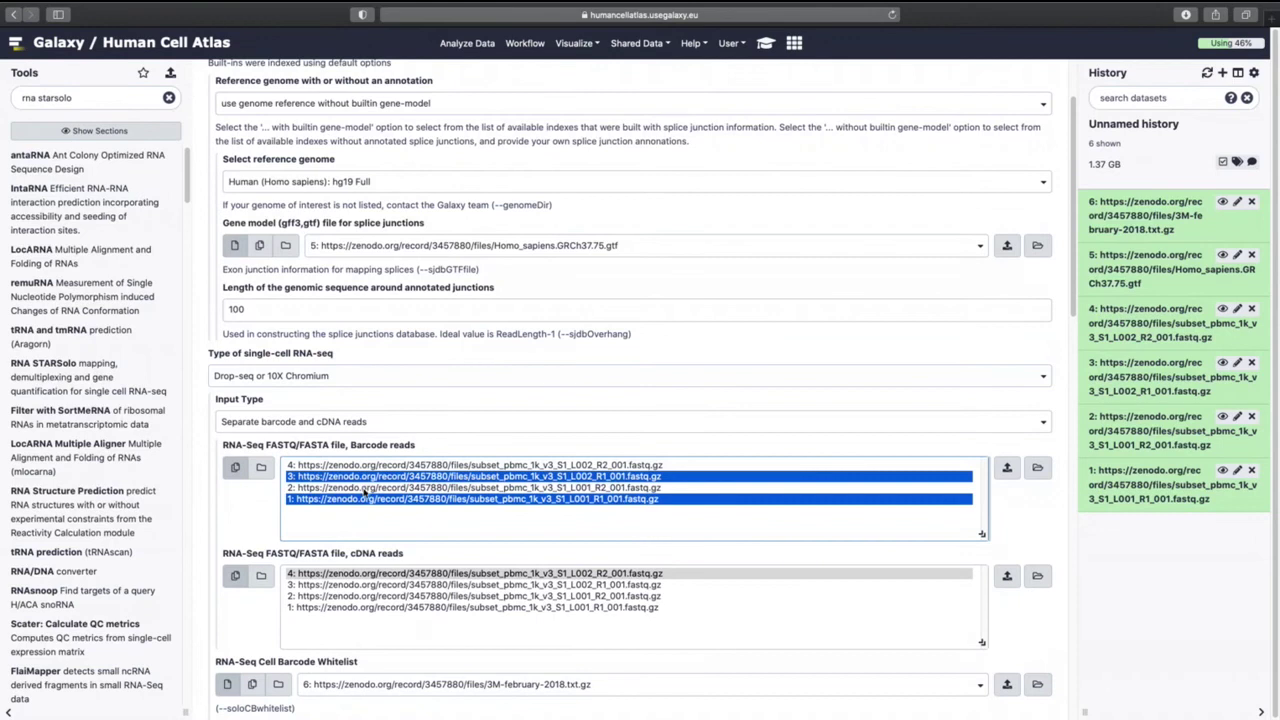
left_click(355, 597)
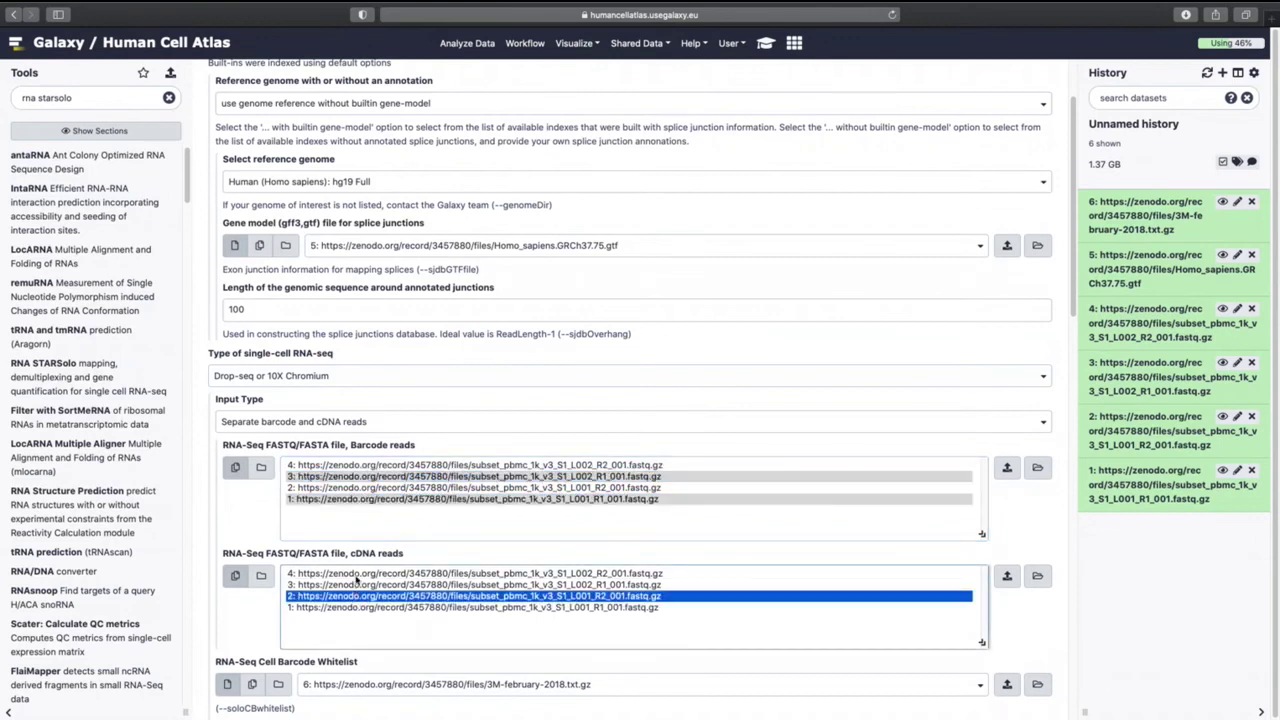
left_click(357, 574, "super")
Step: Set the chemistry to Cell Ranger v3 and the cell barcode whitelist matching to Multiple matches (CellRanger 3)
scroll(266, 636, "down", 5)
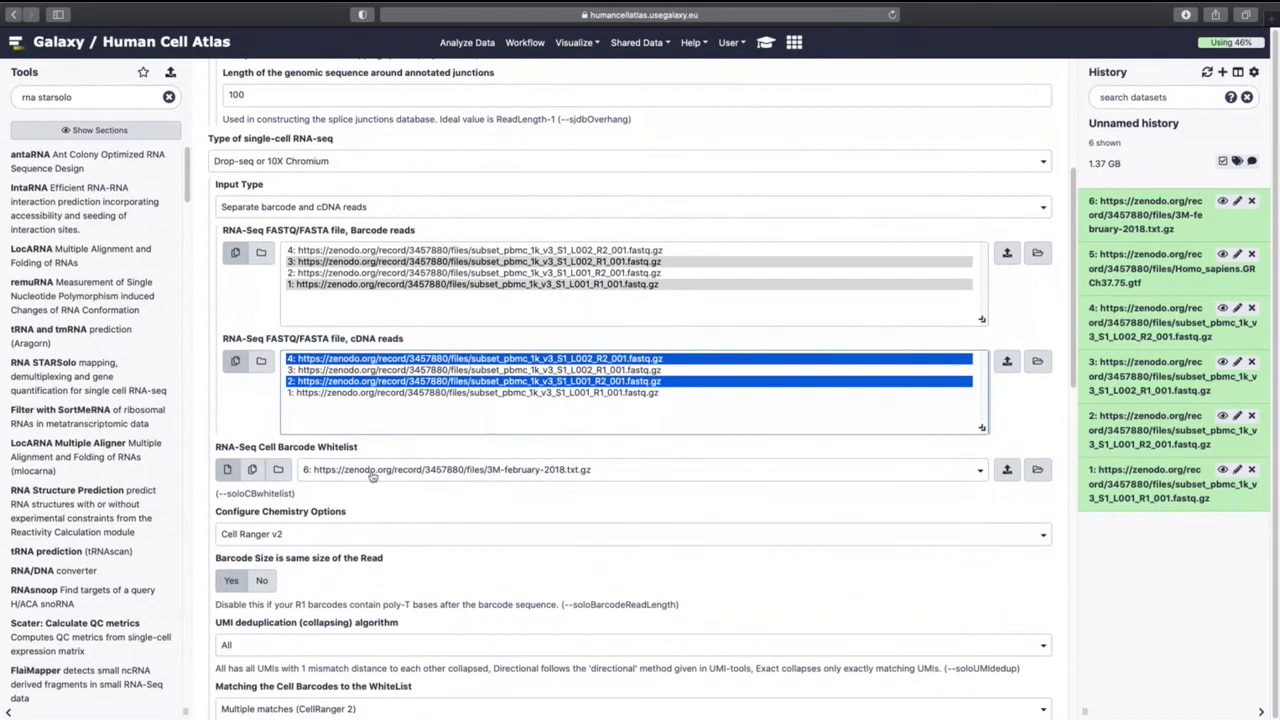
left_click(303, 540)
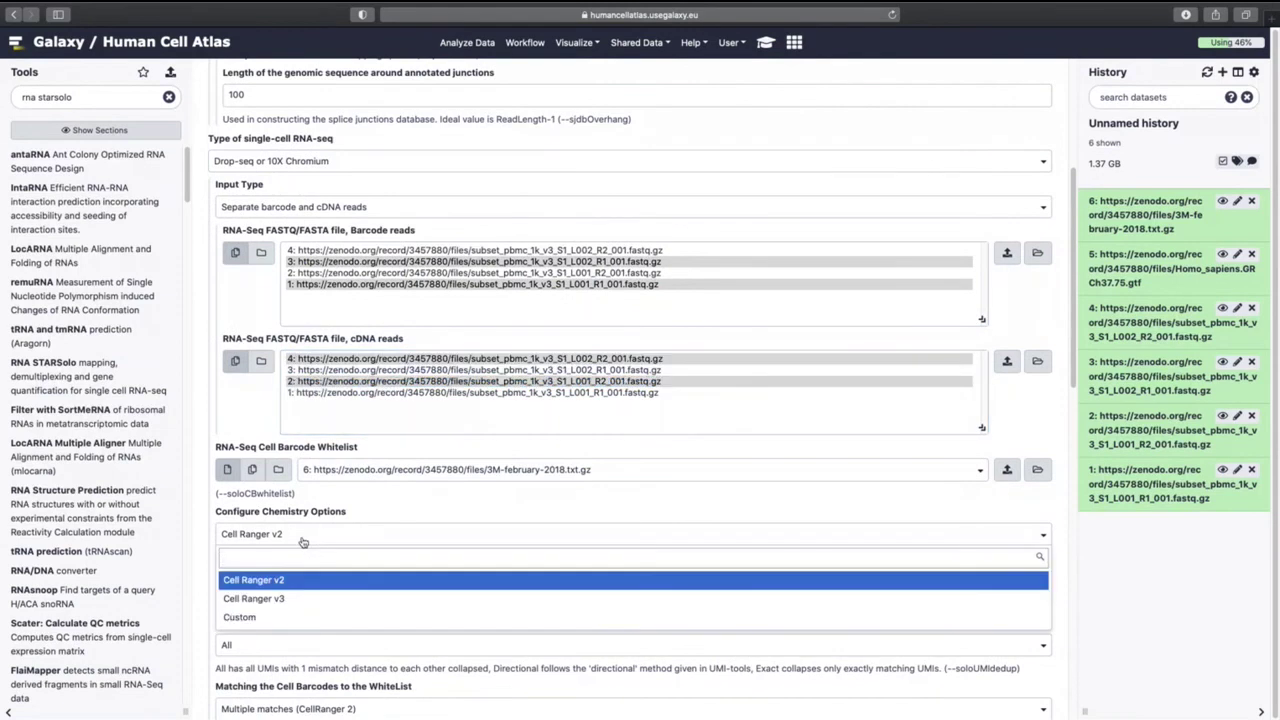
left_click(334, 598)
scroll(291, 584, "down", 3)
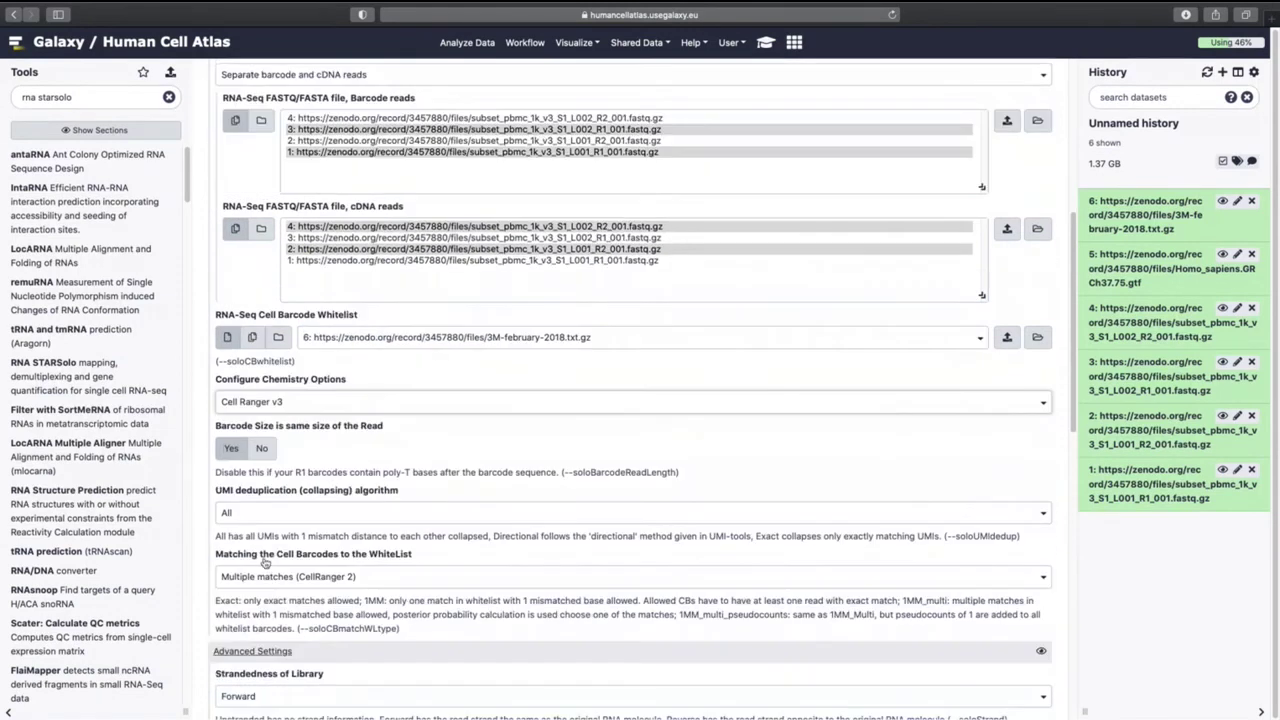
left_click(269, 577)
left_click(285, 678)
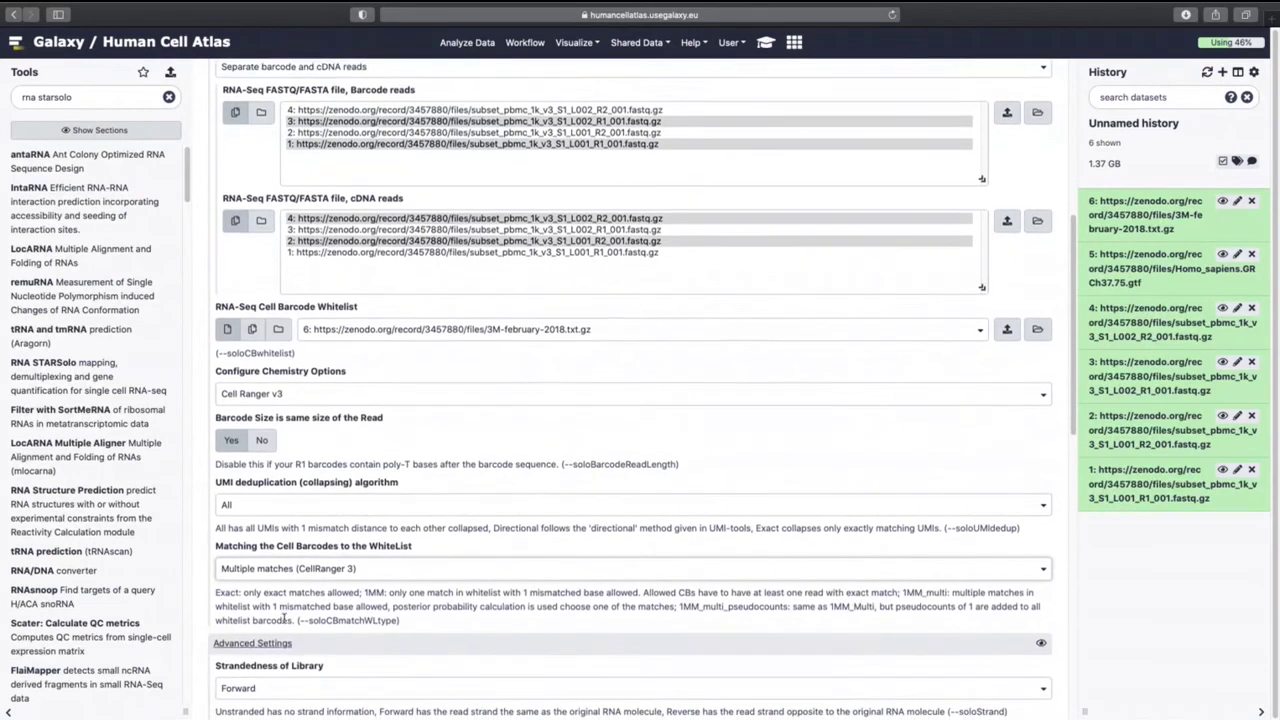
Step: Set the type of UMI filtering to remove lower-count UMIs that map to more than one gene
scroll(283, 618, "down", 1)
scroll(277, 604, "down", 4)
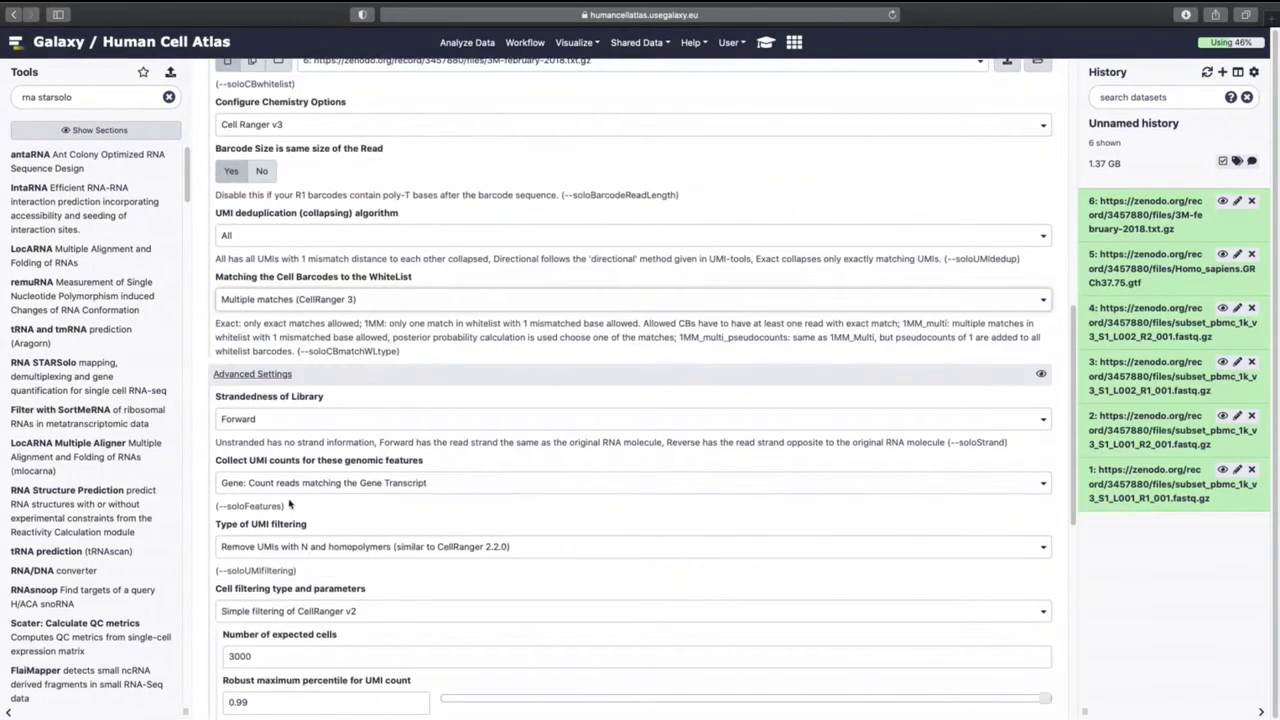
left_click(289, 557)
left_click(292, 612)
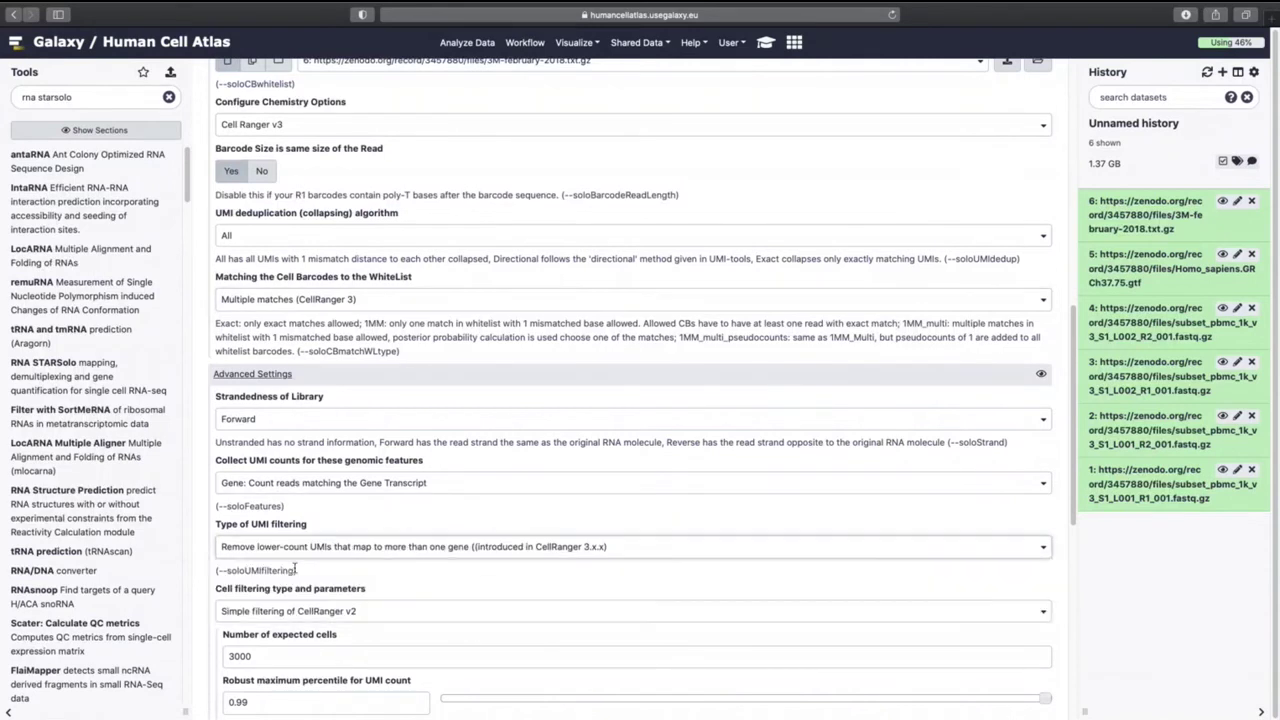
Step: Set the cell filtering type to Do not filter and run the RNA STARSolo job
scroll(293, 568, "down", 1)
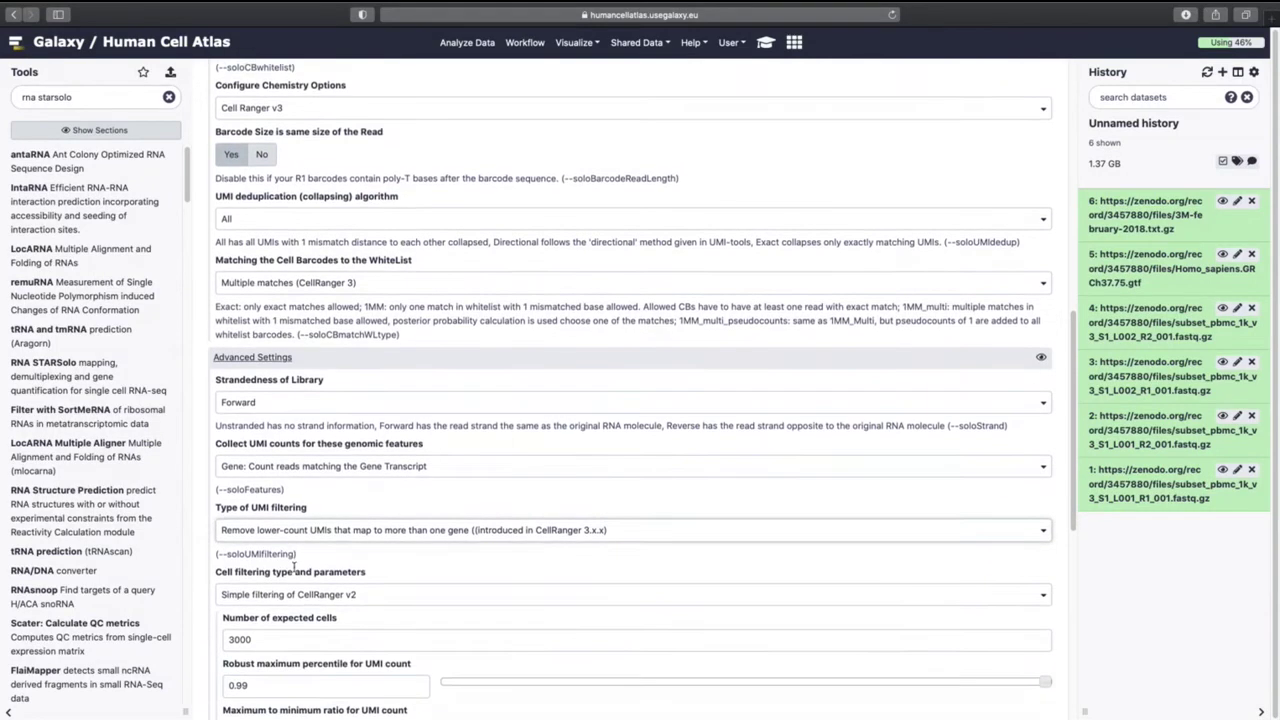
left_click(296, 584)
left_click(289, 656)
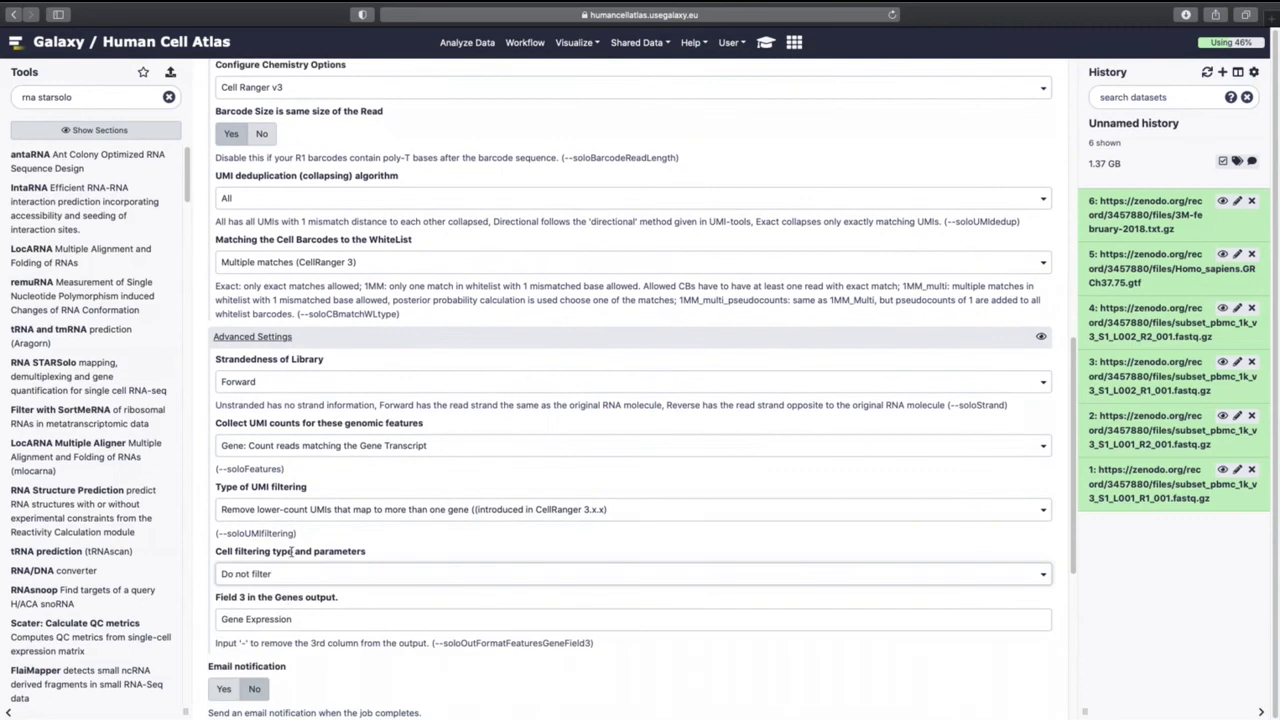
scroll(236, 570, "down", 3)
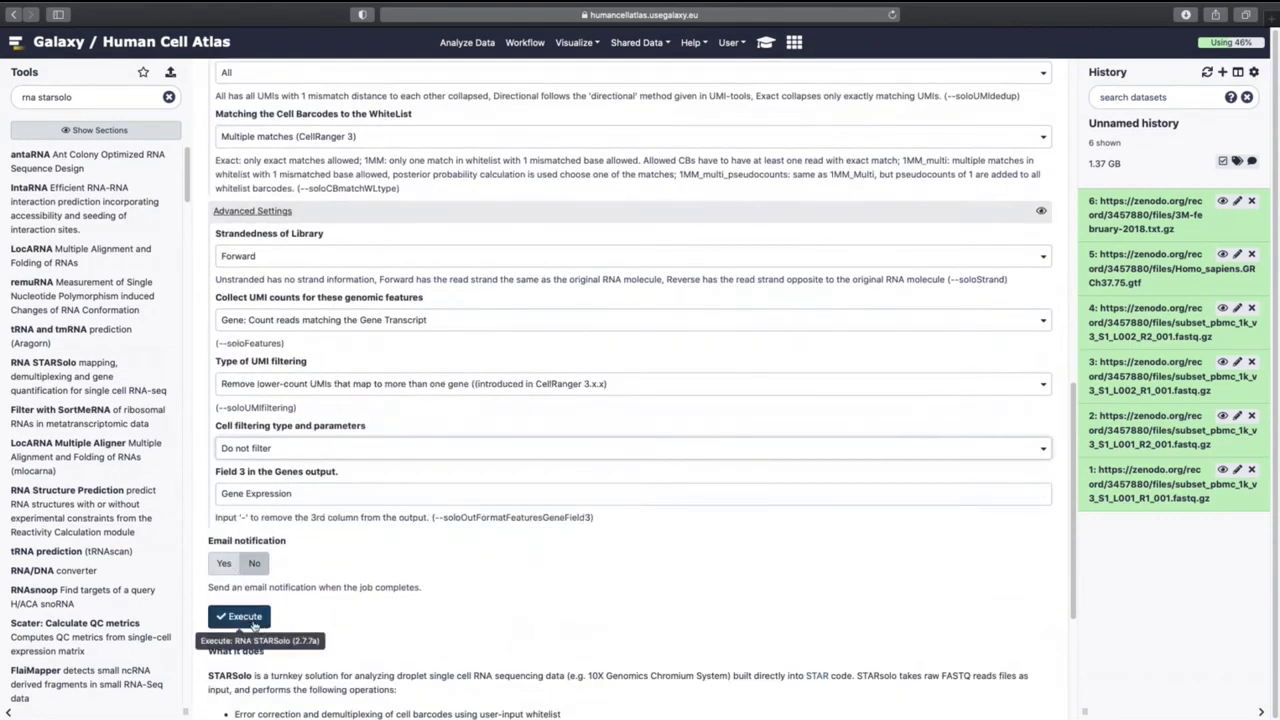
left_click(243, 618)
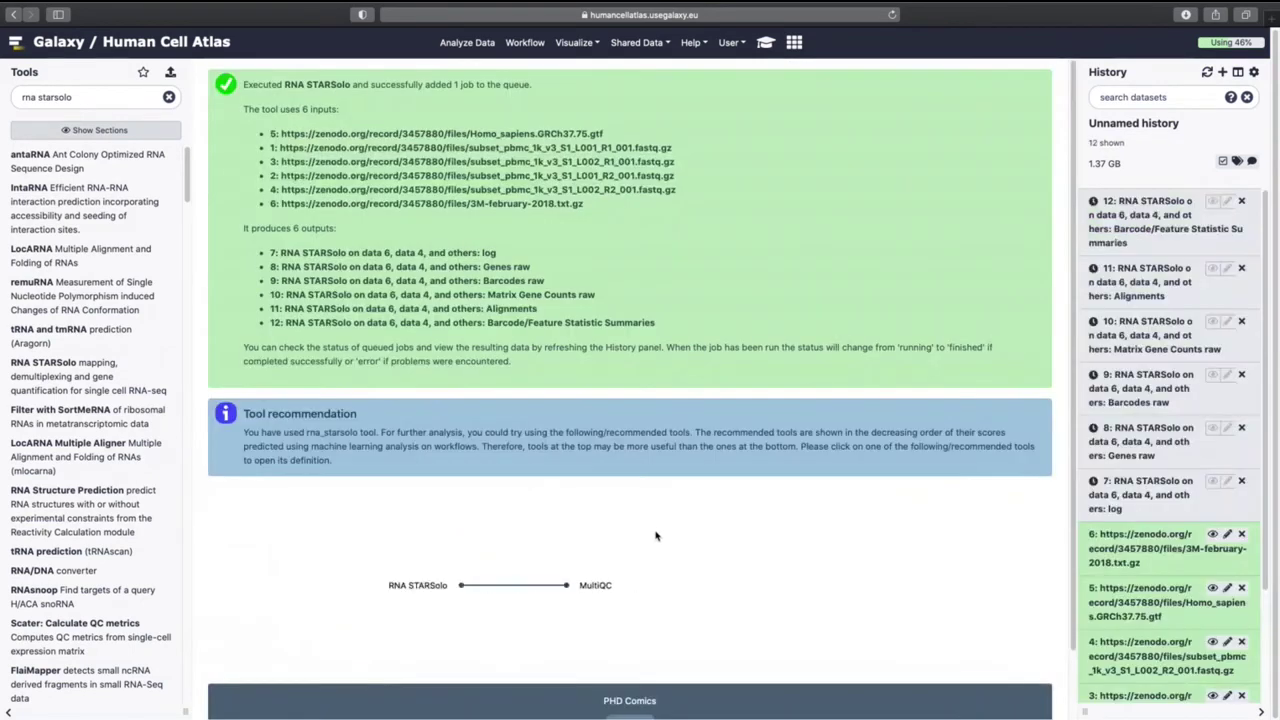
Step: Rename the unnamed history as Pre-processing 10x Data
left_click(1180, 123)
type("P")
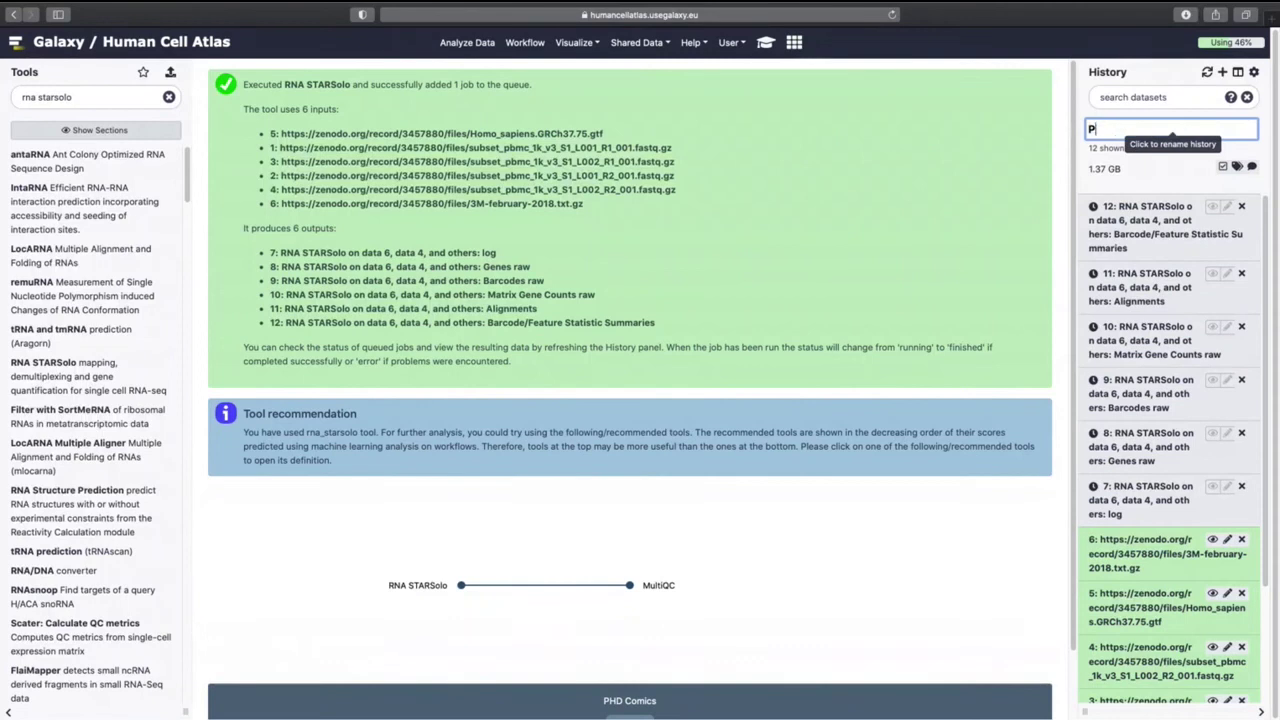
type("re-p")
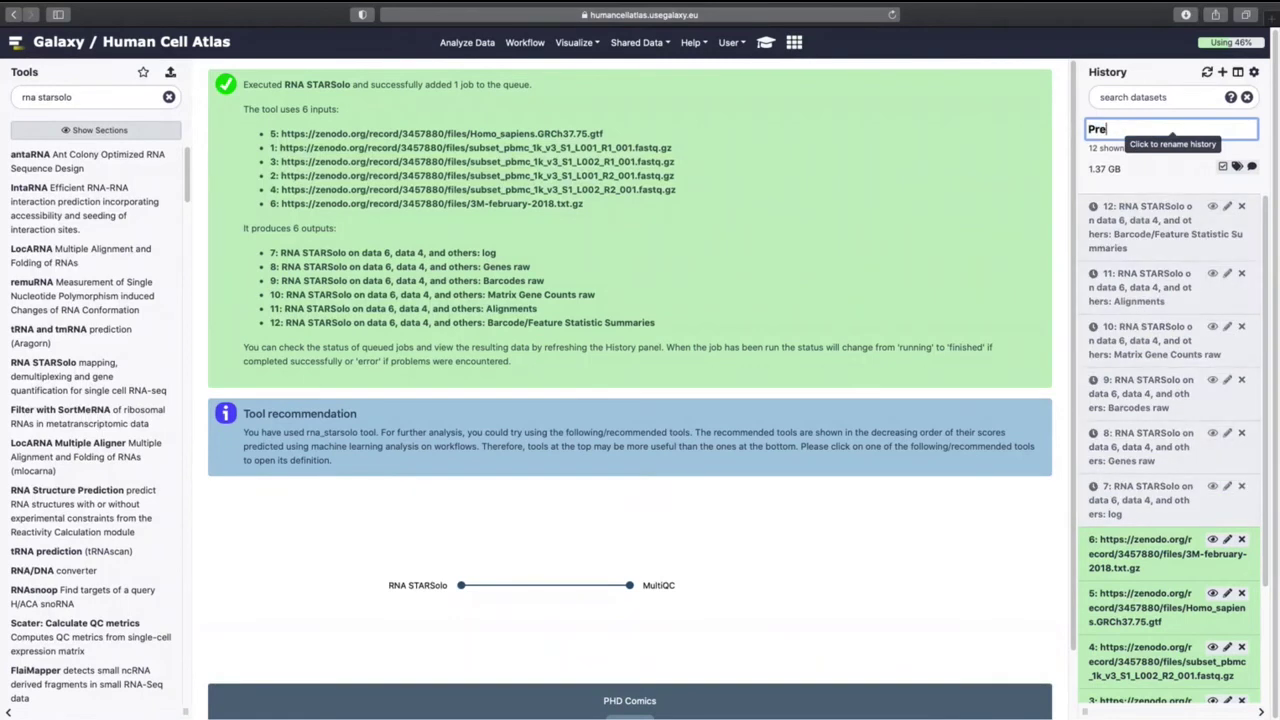
key("BackSpace")
type("-processing 10x Data")
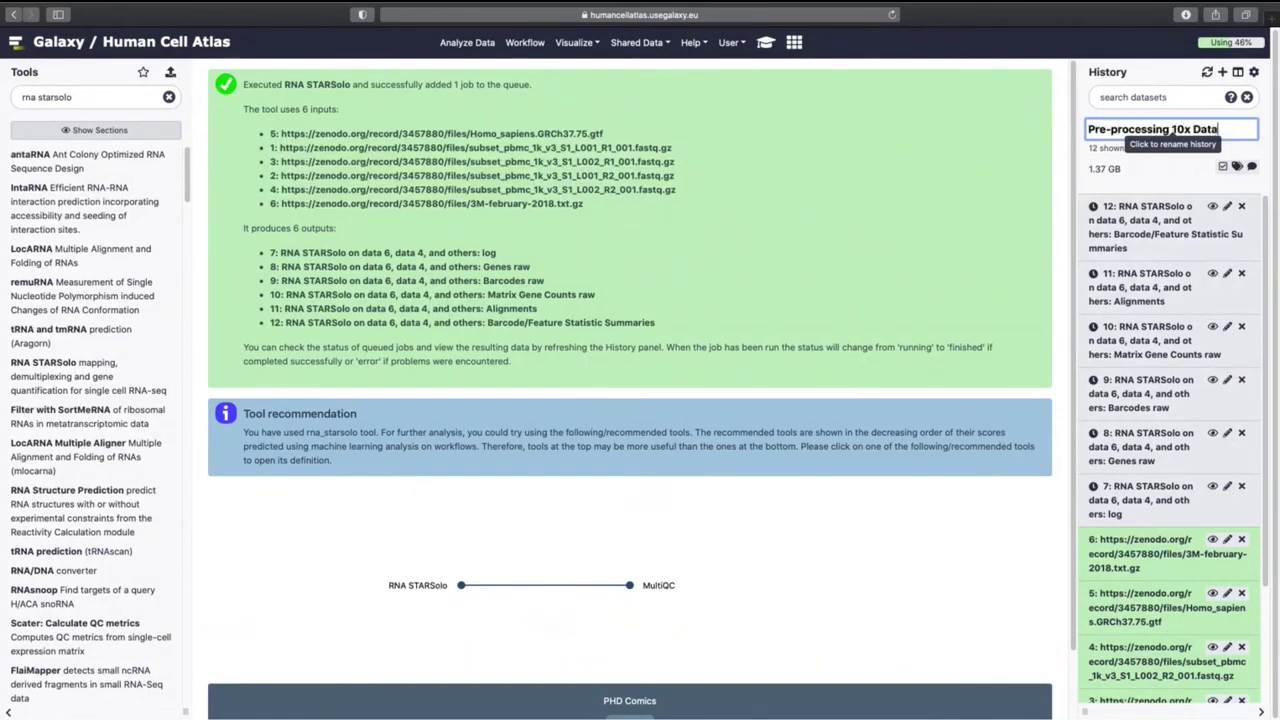
key("Return")
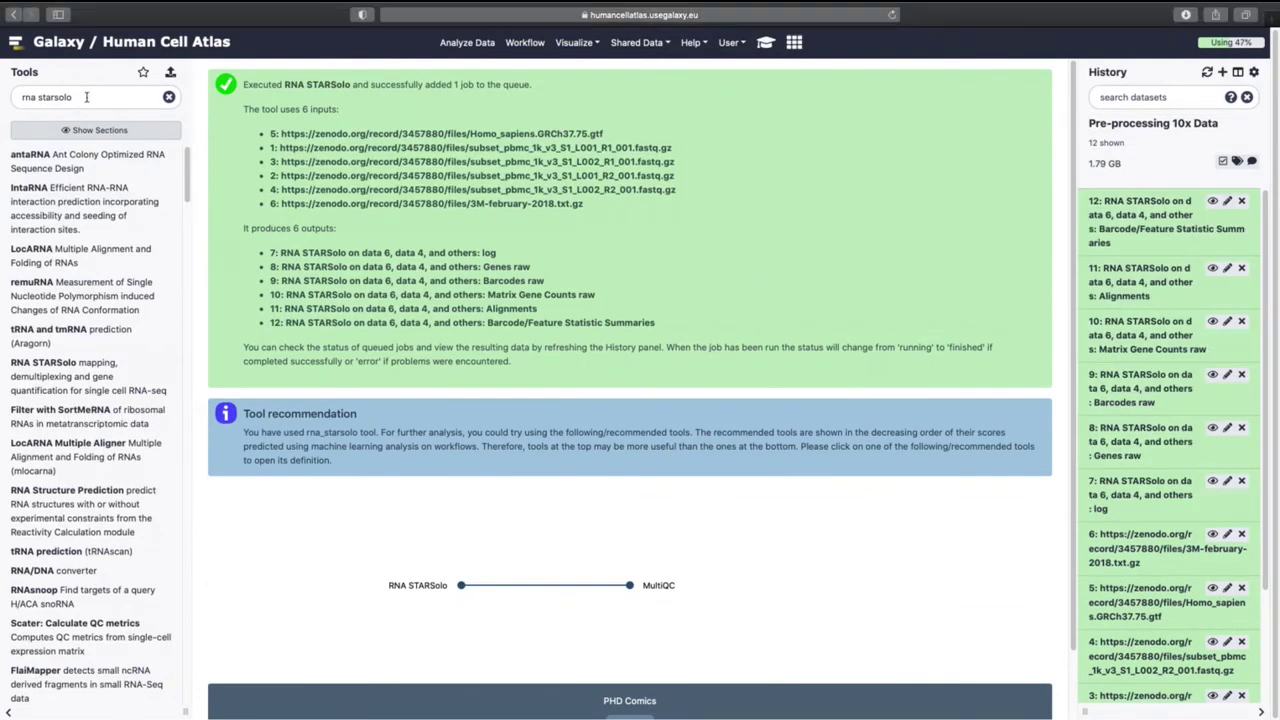
Step: Try to find the MultiQC tool by searching the tools for multiqc
triple_click(62, 88)
type("multiqc")
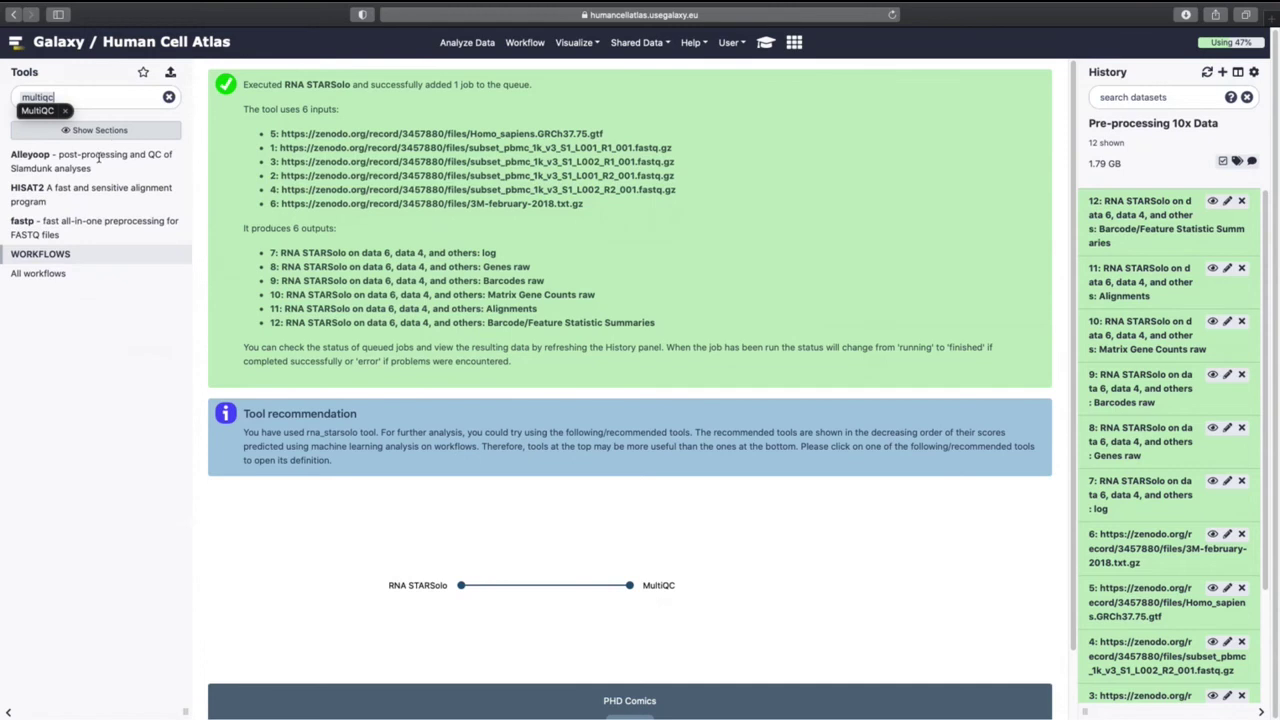
left_click(93, 124)
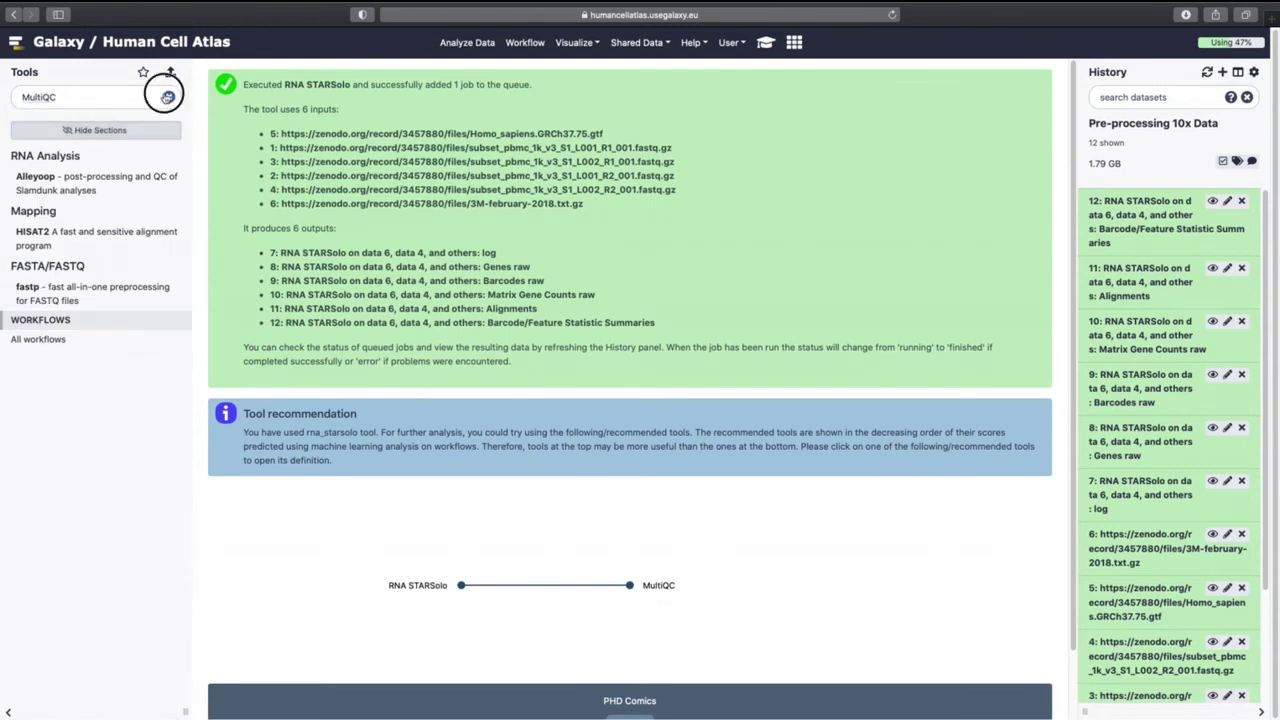
Step: Clear the tool search and open MultiQC from the FASTQ Quality Control tools
left_click(169, 97)
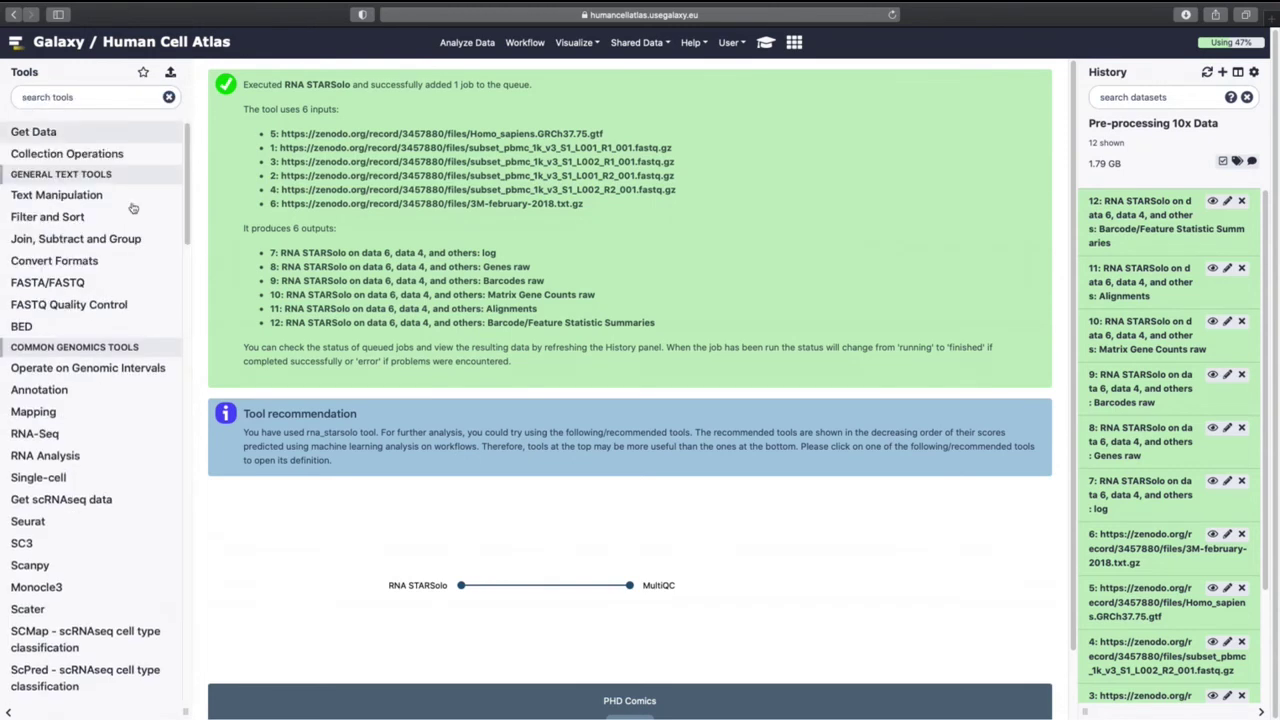
left_click(100, 304)
left_click(40, 411)
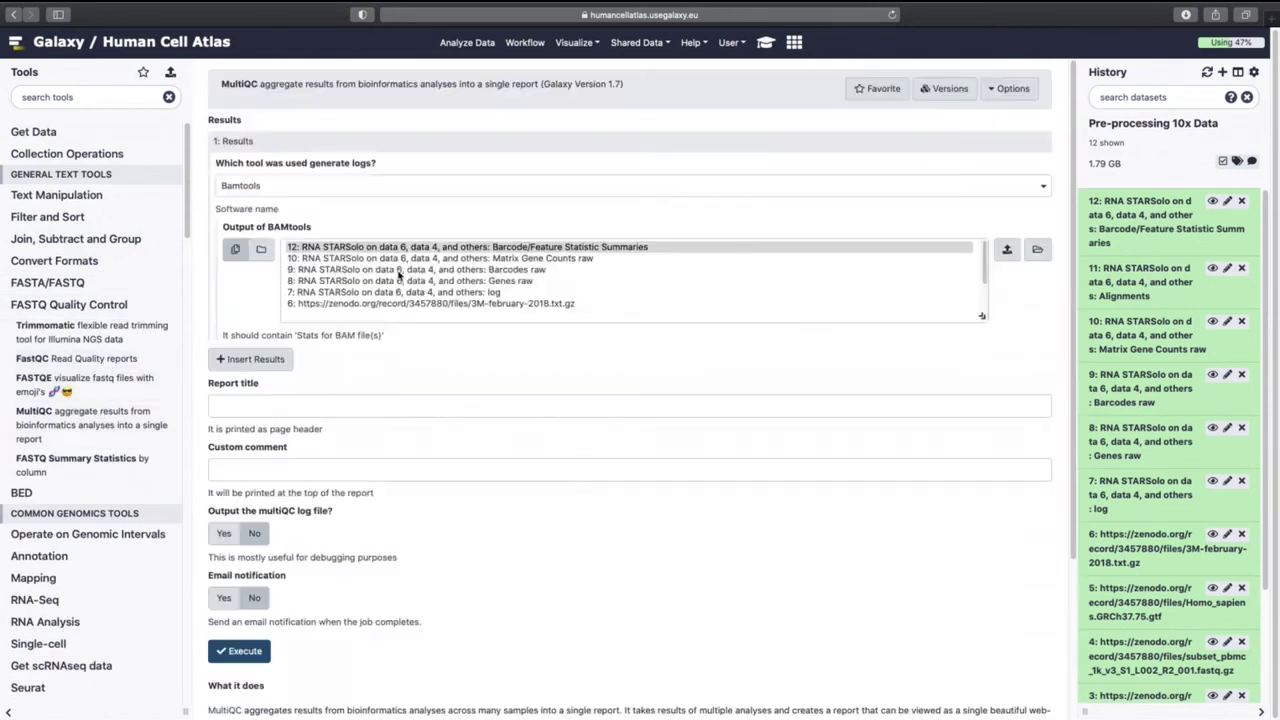
Step: Run MultiQC with STAR as the log-generating tool and the RNA STARSolo log, dataset 7, as the STAR log output
left_click(396, 190)
scroll(333, 318, "down", 5)
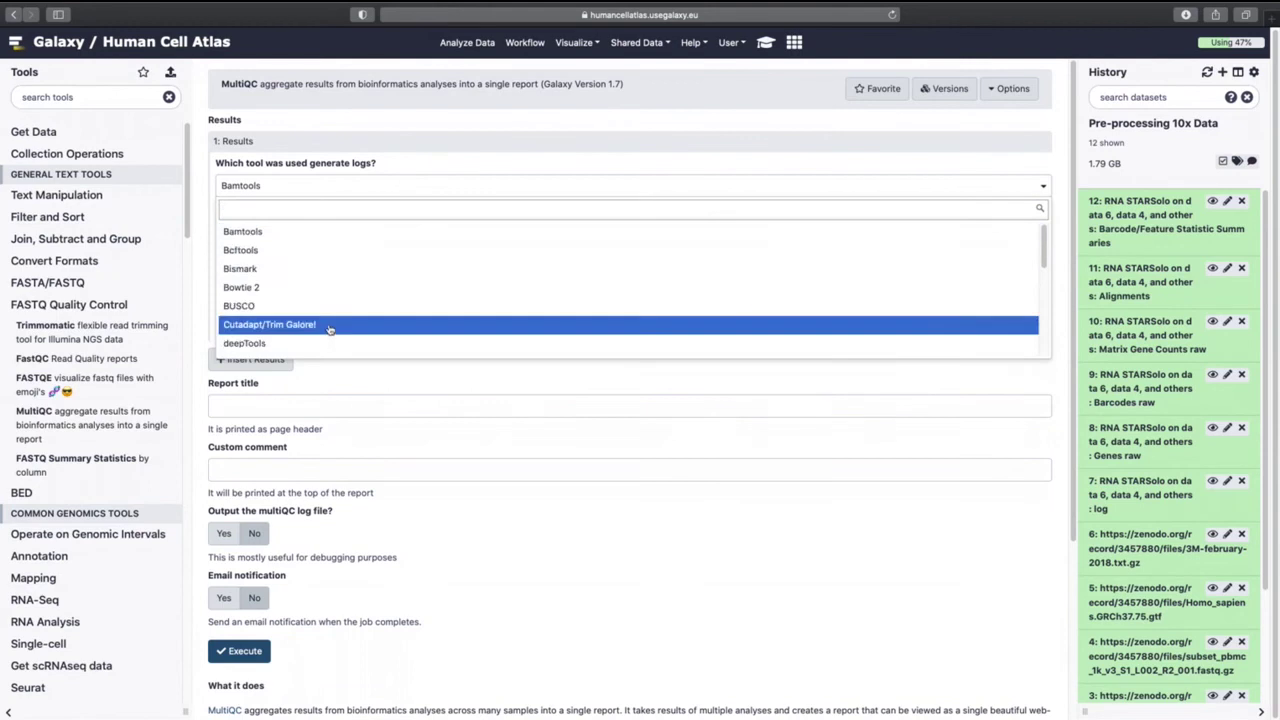
scroll(333, 320, "down", 3)
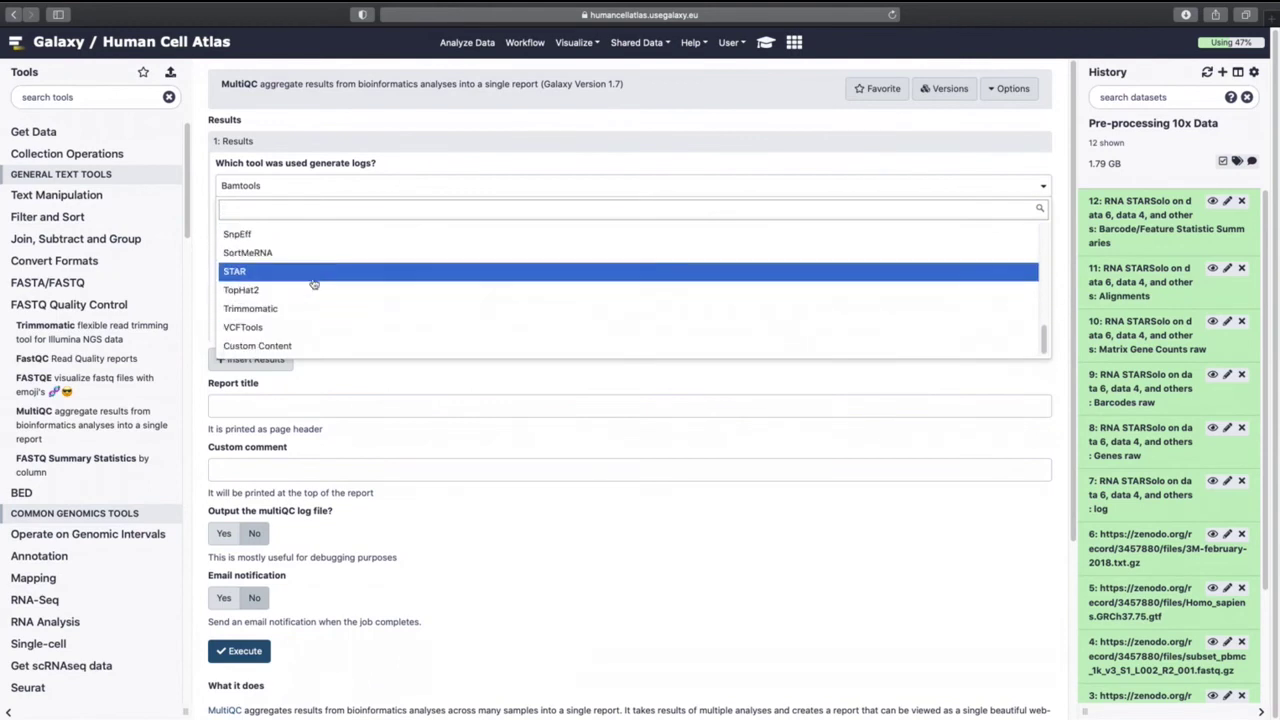
left_click(316, 274)
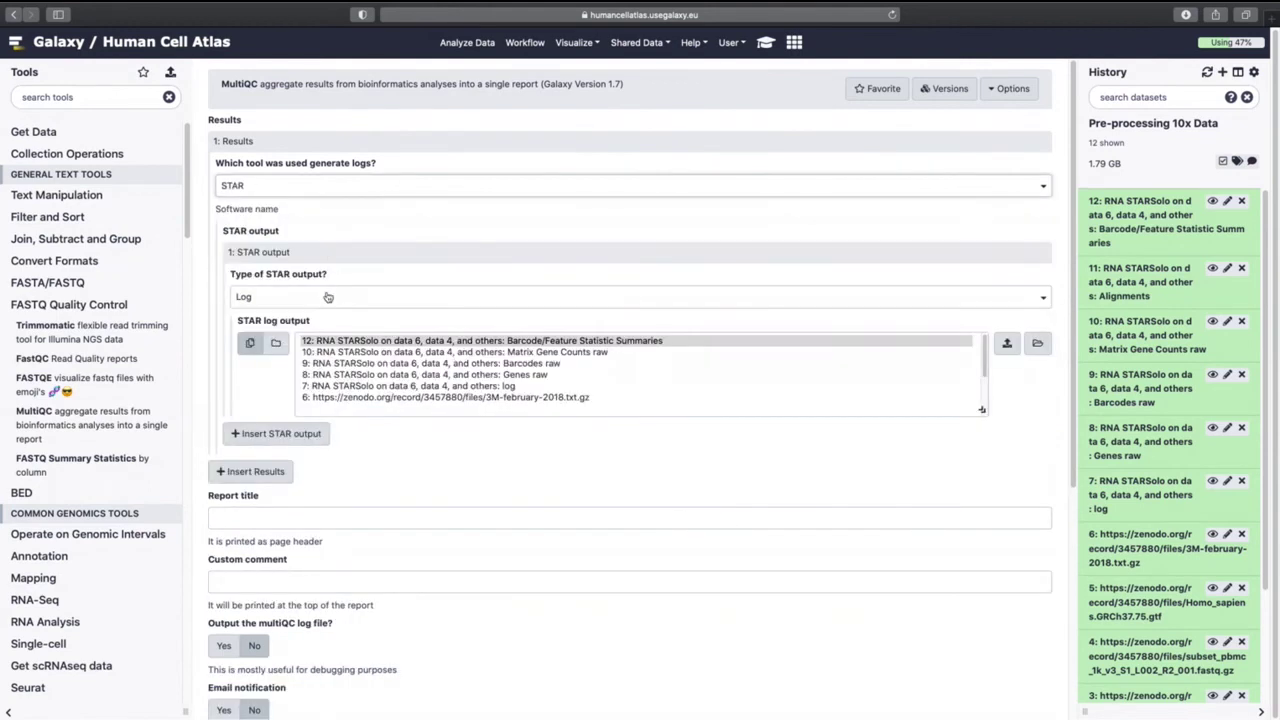
left_click(366, 385)
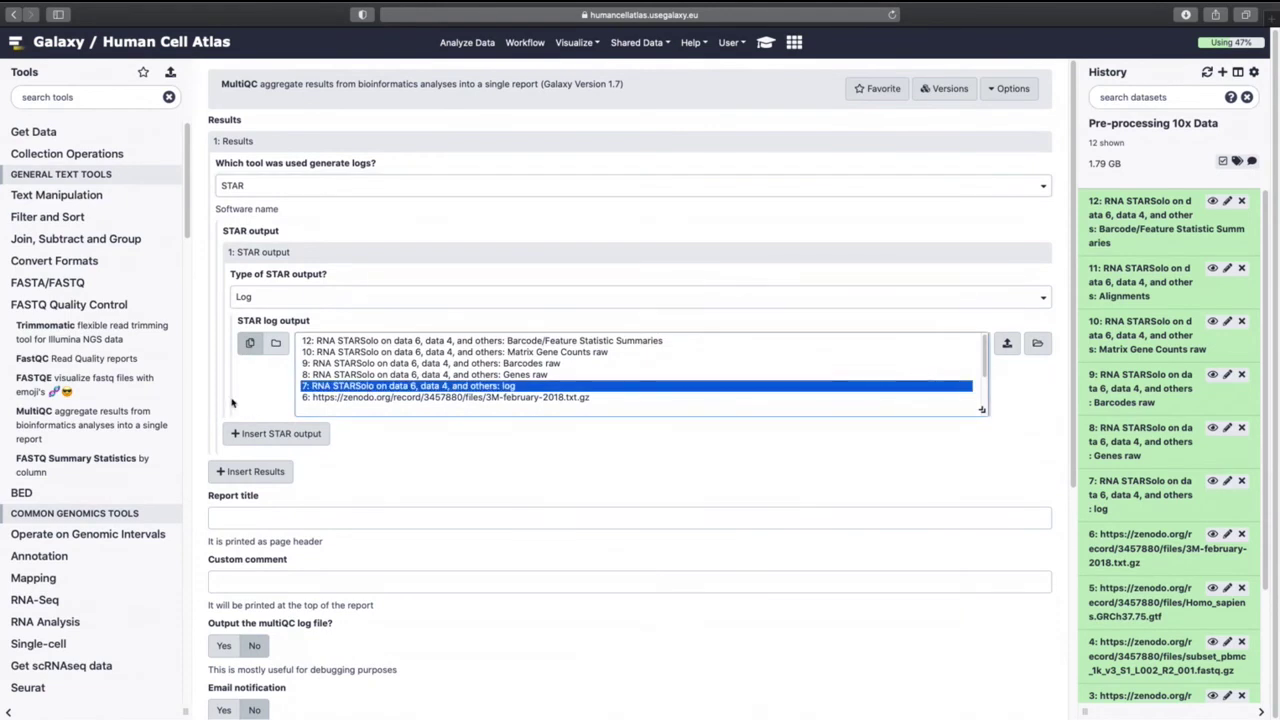
scroll(240, 470, "down", 3)
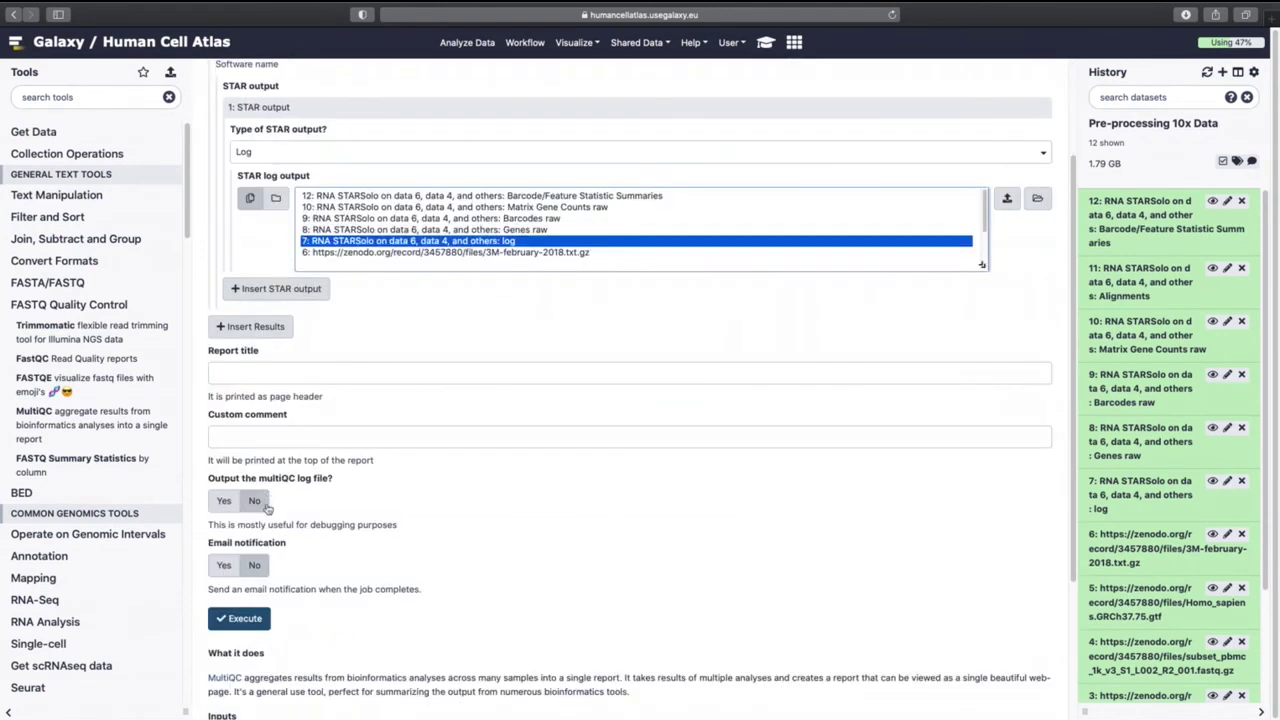
left_click(256, 618)
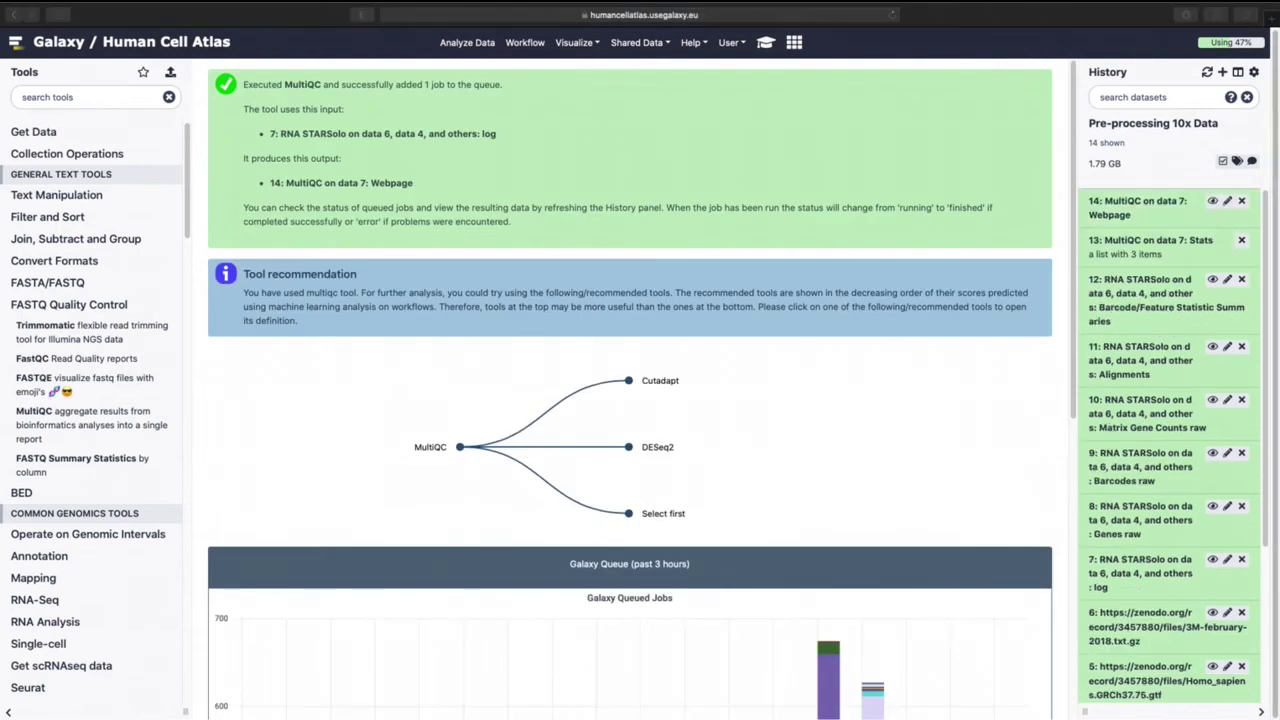
Step: View the MultiQC webpage report's general statistics and STAR alignment scores, and view the RNA STARSolo log dataset
left_click(1201, 216)
left_click(1212, 201)
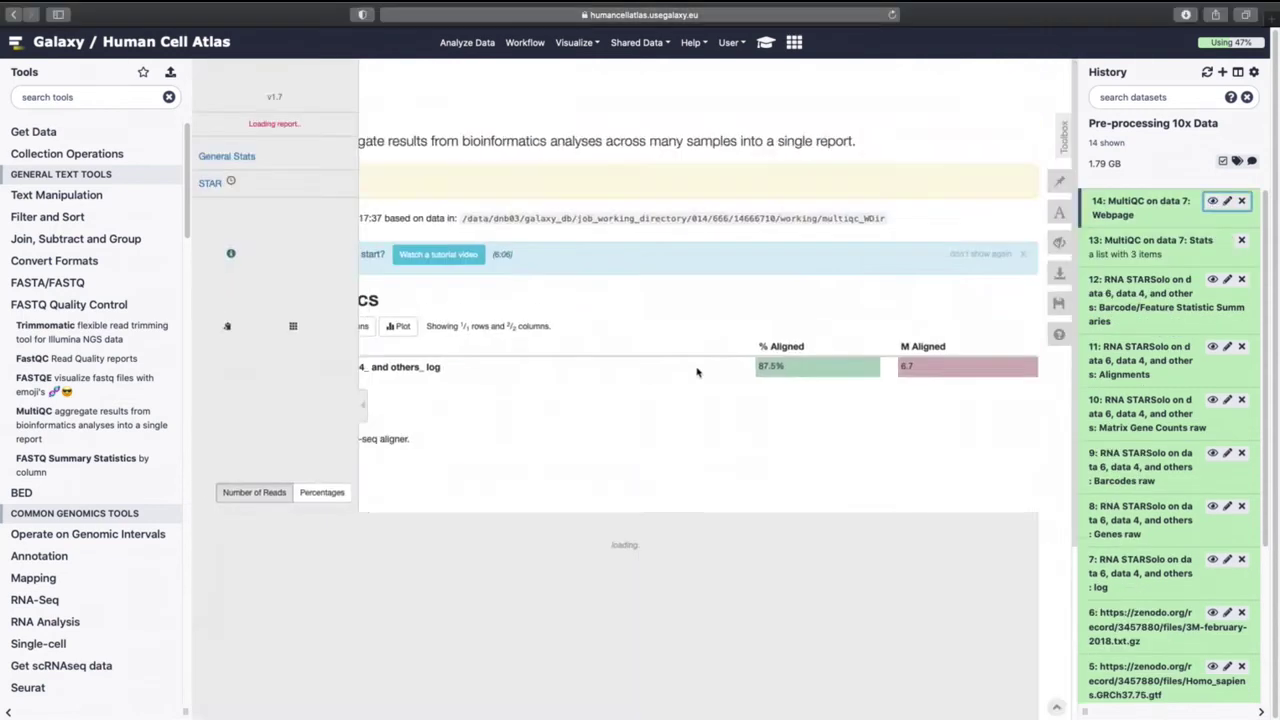
scroll(655, 392, "down", 5)
scroll(655, 390, "up", 3)
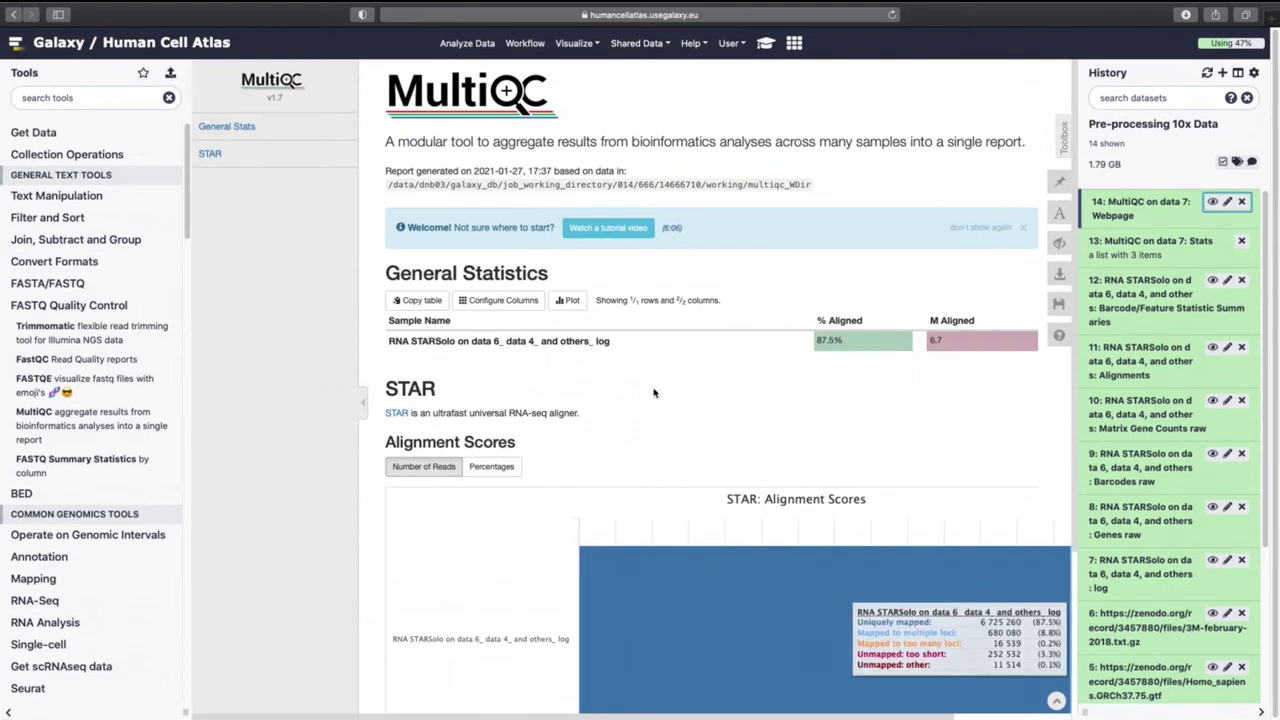
left_click(1182, 336)
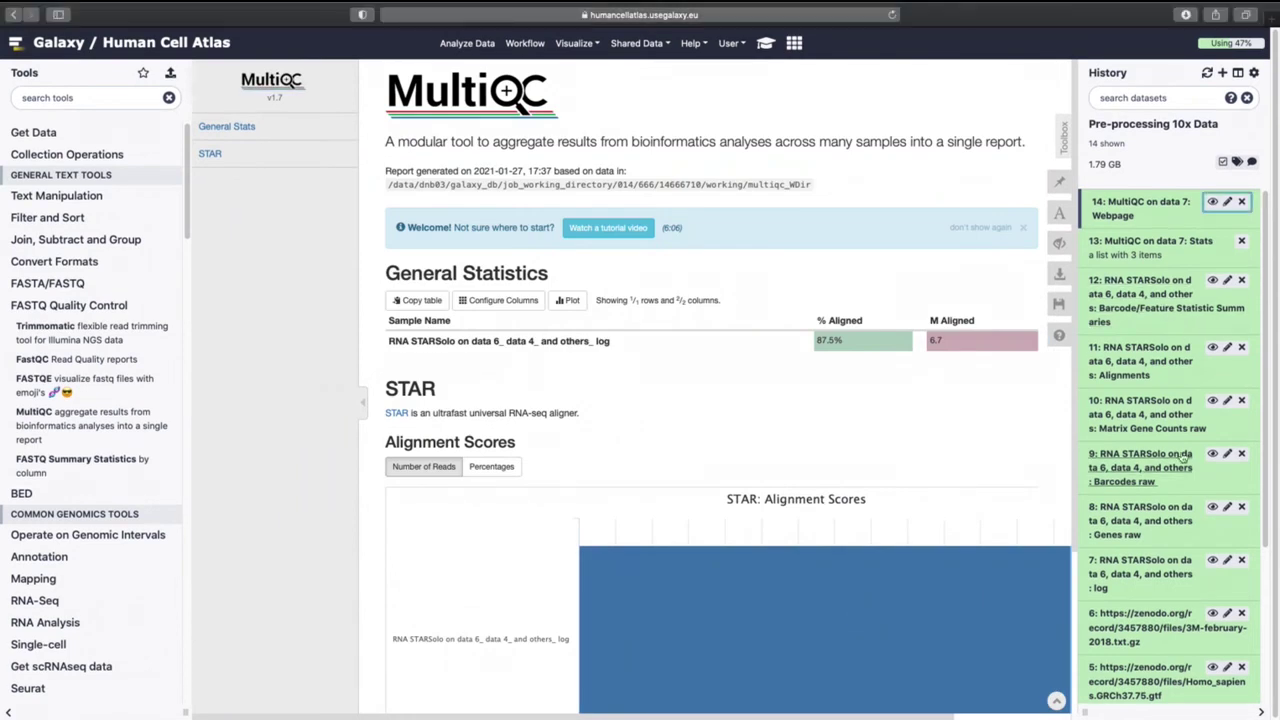
left_click(1212, 560)
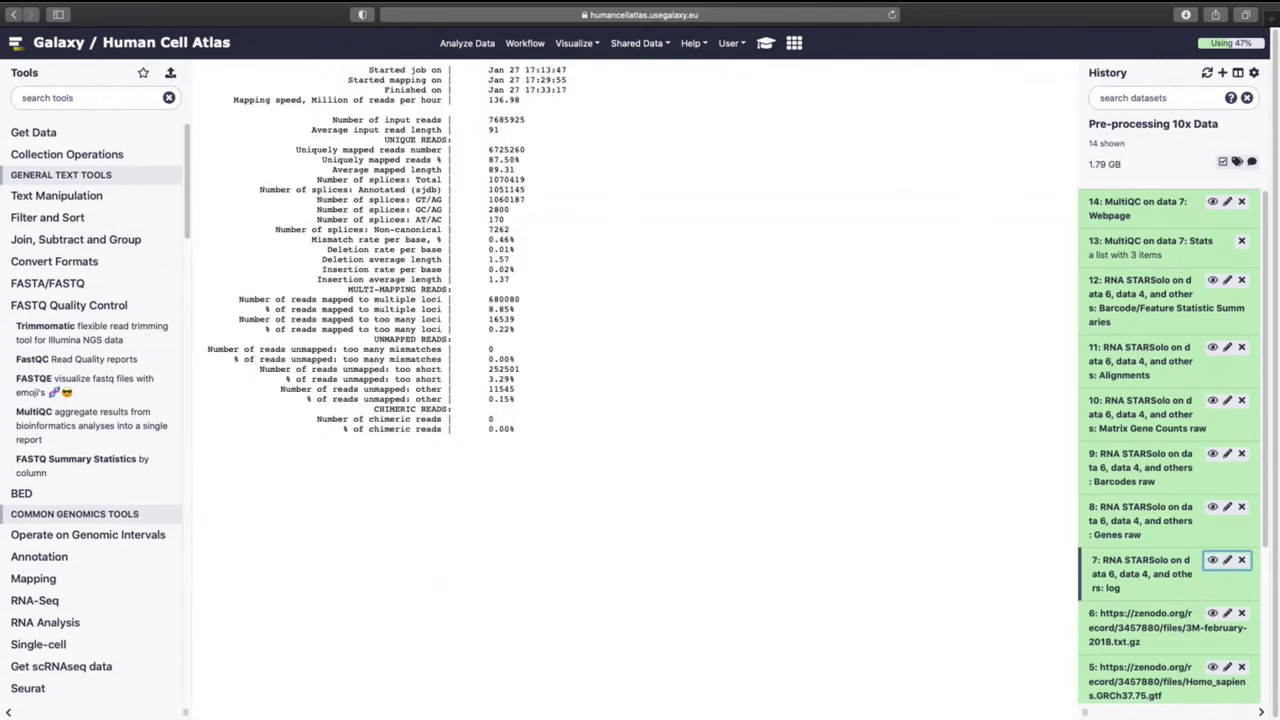
Step: Read the tutorial's RNA STARsolo log output, its explanation of parameters and the DropletUtils settings for the Cell Ranger default method
scroll(640, 375, "down", 5)
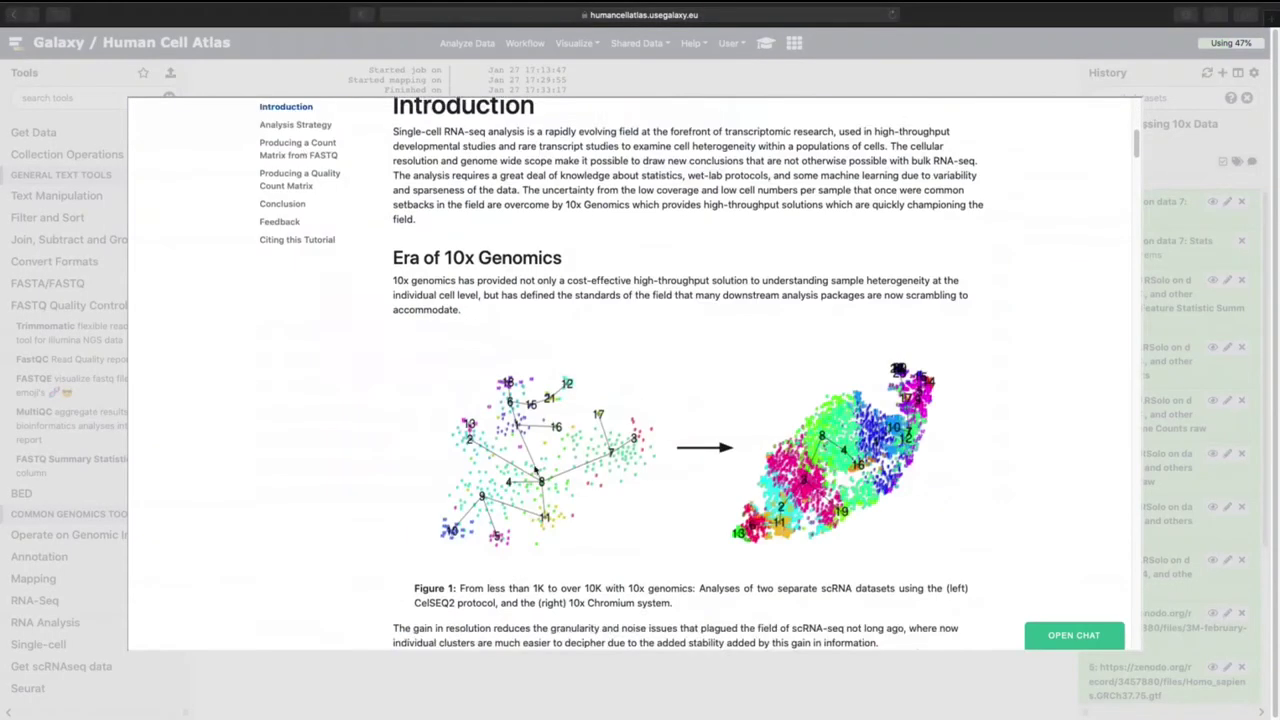
scroll(388, 348, "up", 1)
scroll(548, 507, "down", 15)
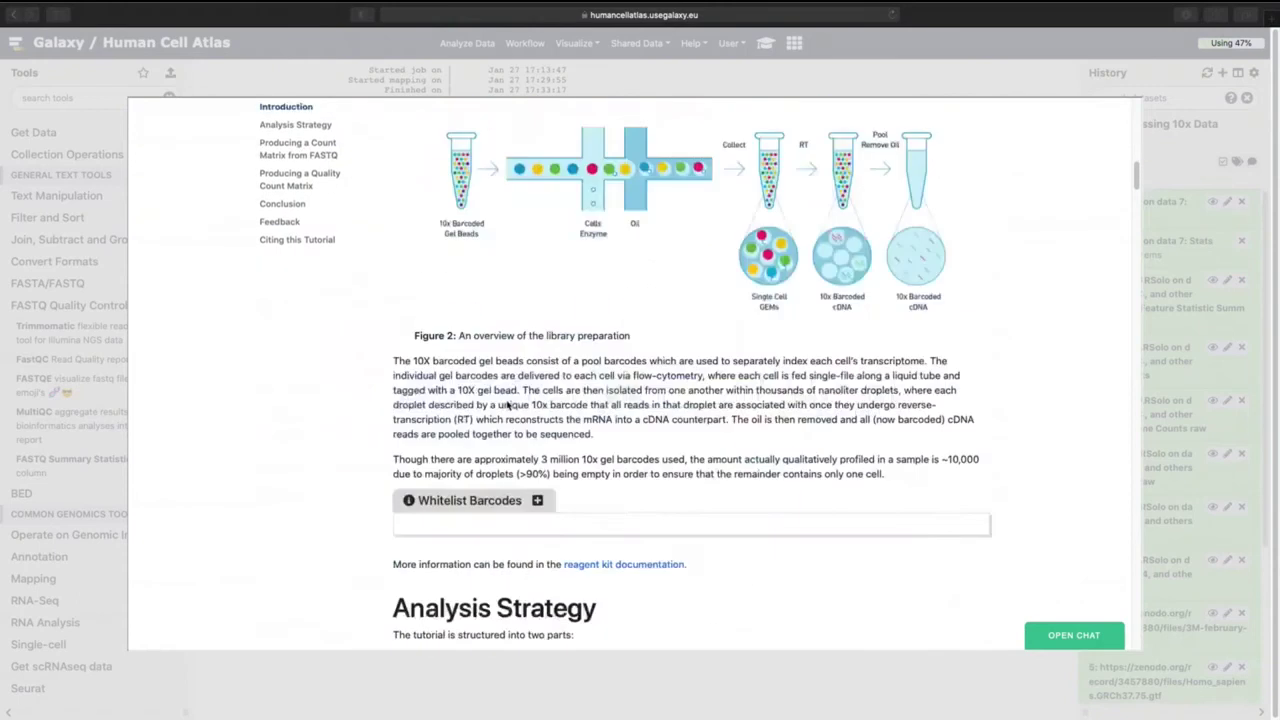
scroll(548, 507, "down", 20)
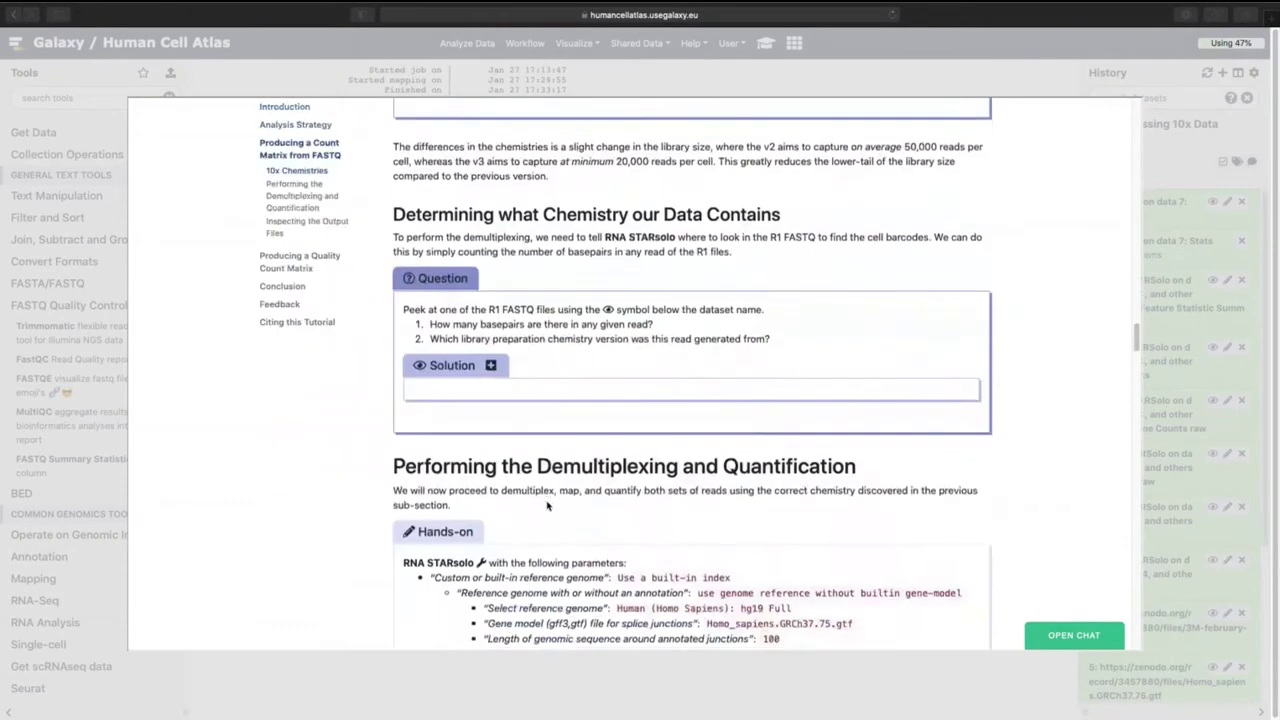
scroll(548, 507, "down", 10)
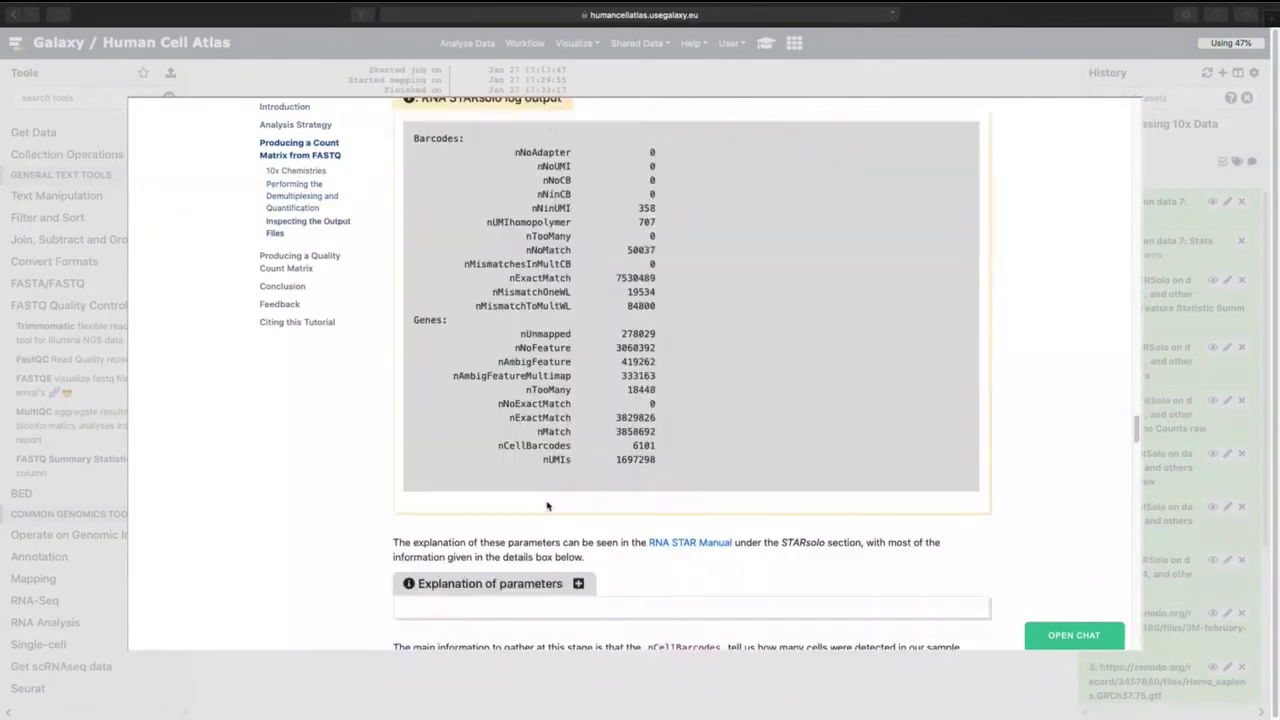
left_click(578, 460)
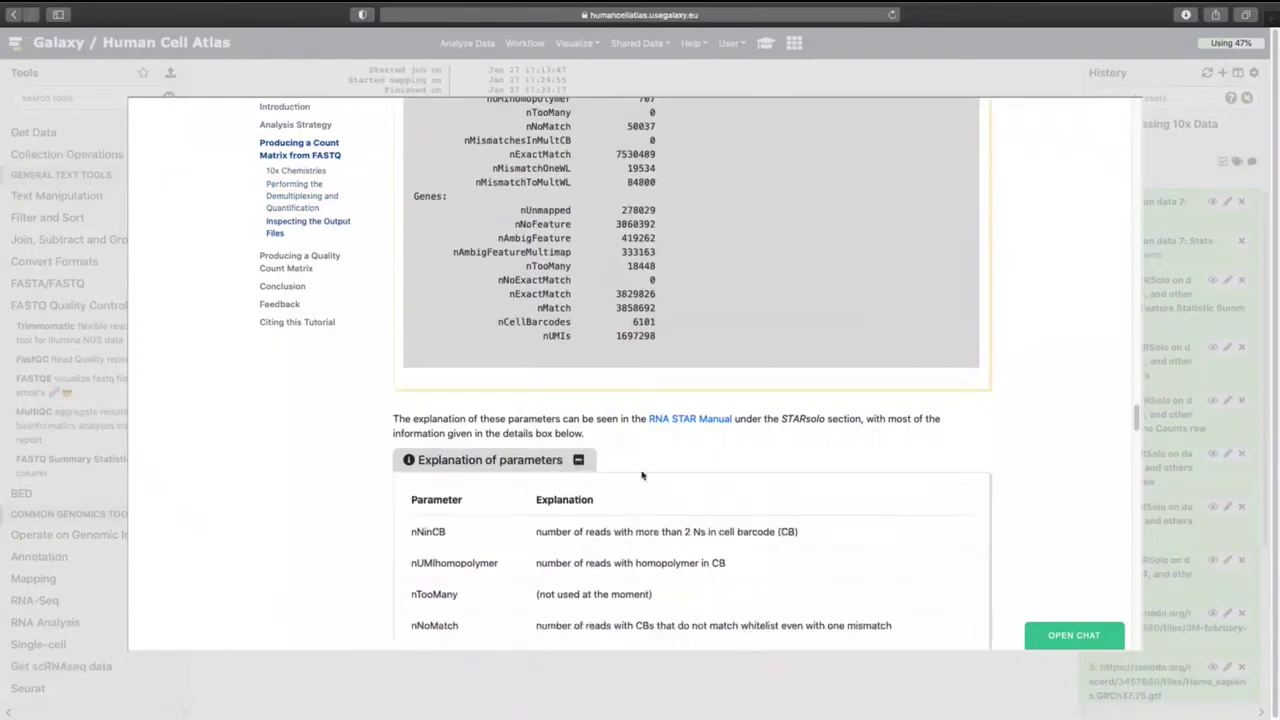
scroll(643, 476, "down", 10)
scroll(643, 476, "down", 7)
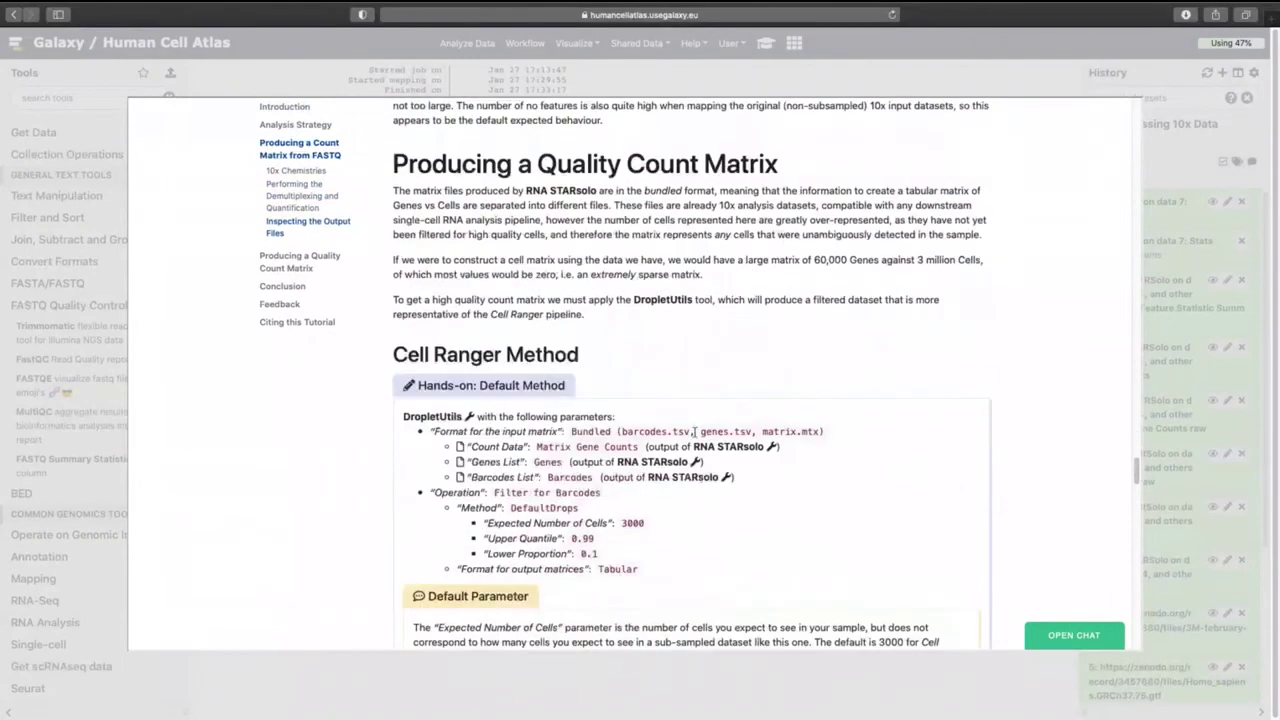
left_click(1193, 267)
Step: Find and open the DropletUtils tool and set its input matrix format to Bundled (barcodes.tsv, genes.tsv, matrix.mtx)
left_click(80, 93)
type("droplet")
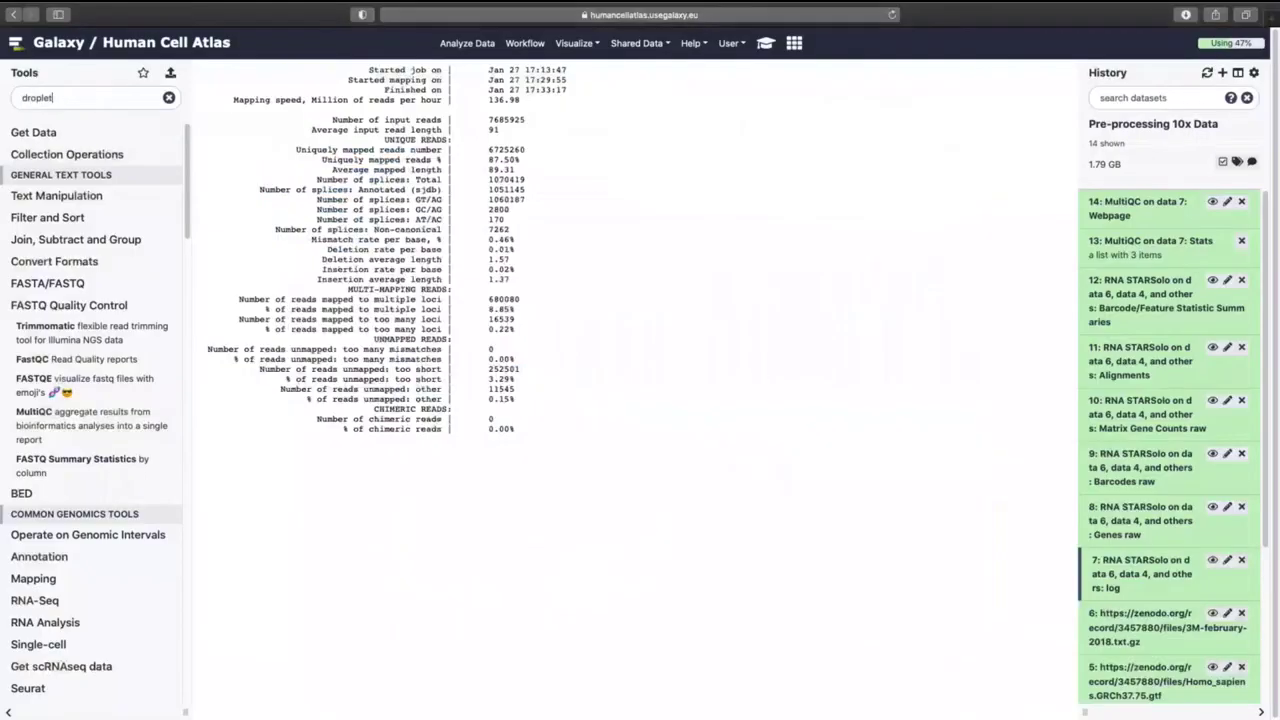
type(" utils")
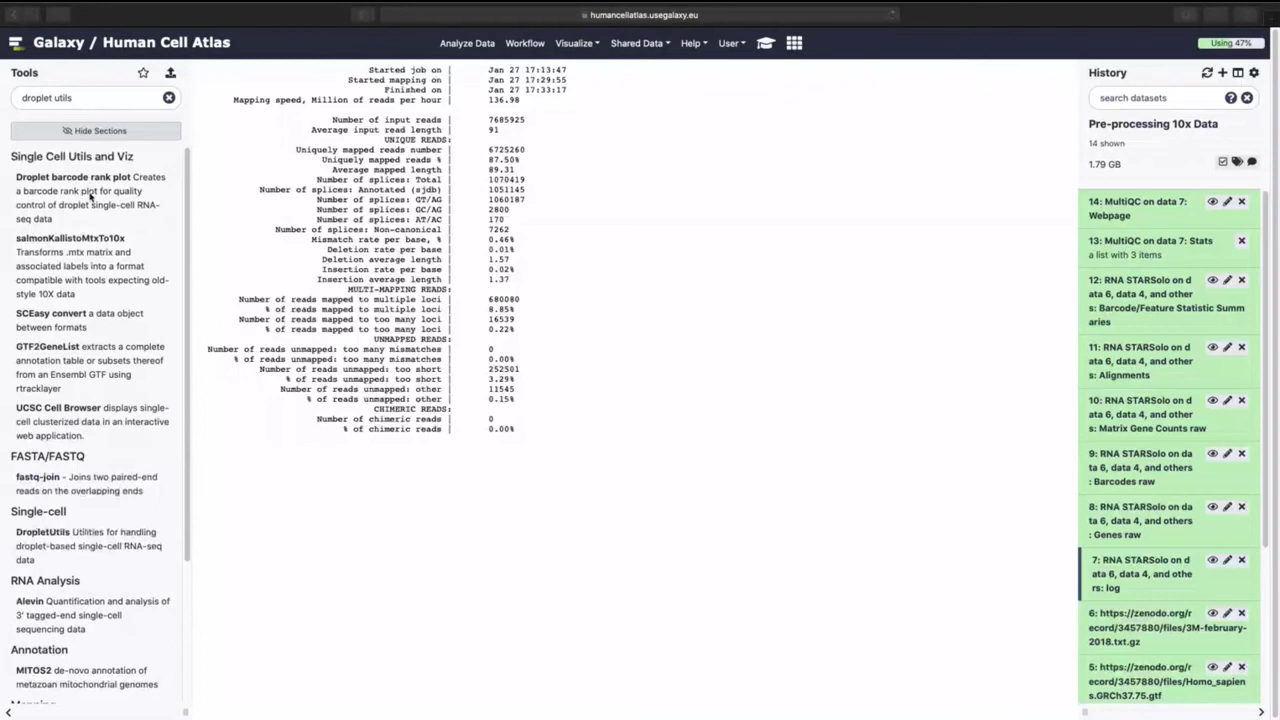
left_click(96, 545)
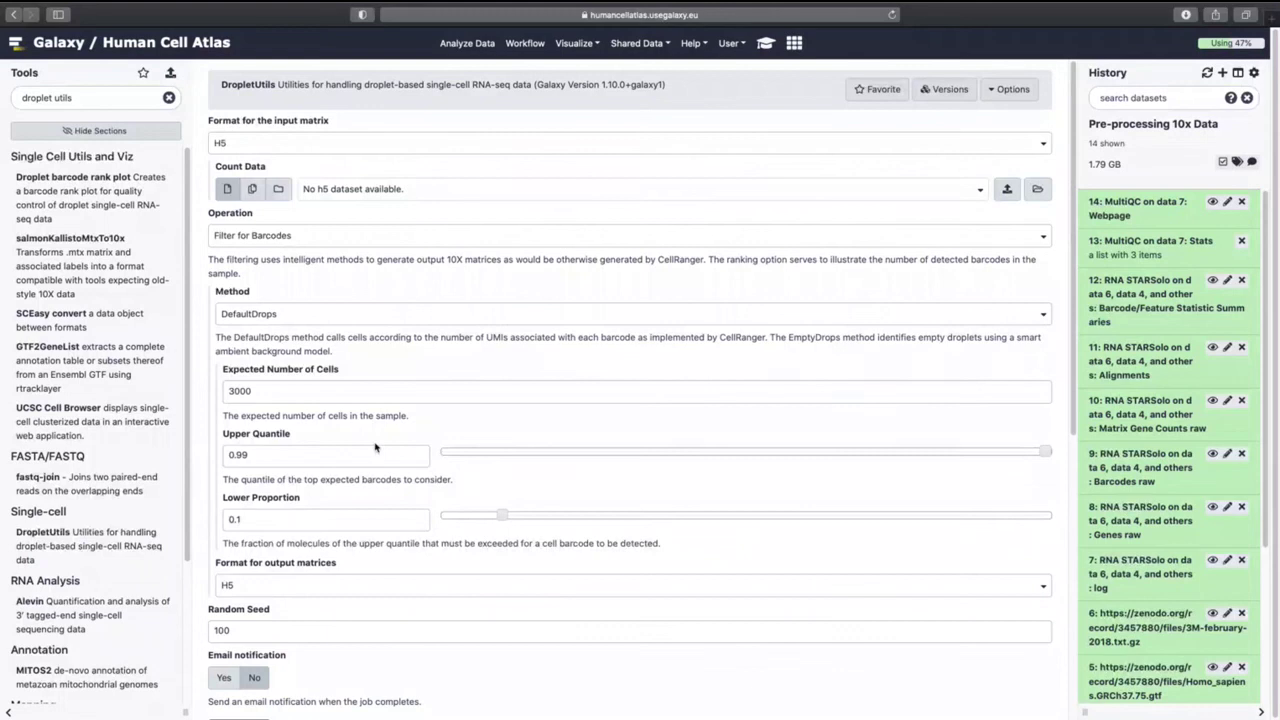
left_click(328, 150)
left_click(350, 187)
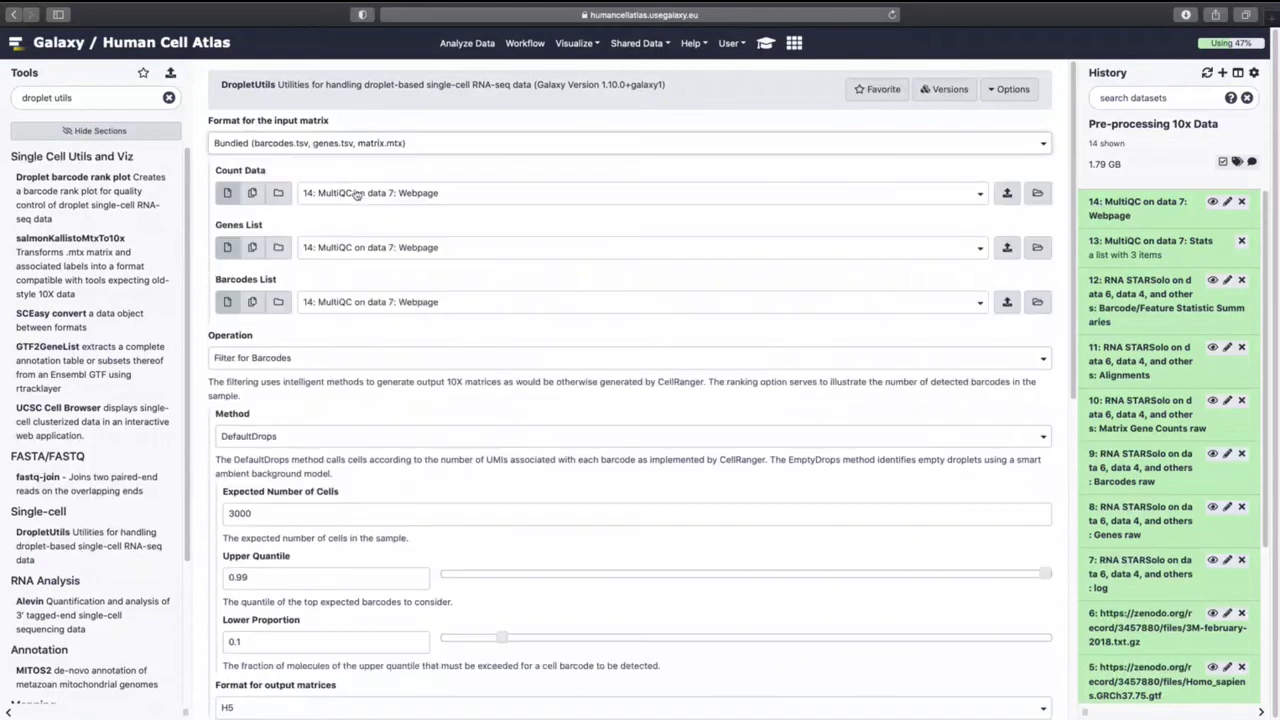
Step: Select RNA STARSolo's Matrix Gene Counts raw as count data, Genes raw as genes list and Barcodes raw as barcodes list
left_click(357, 195)
left_click(371, 261)
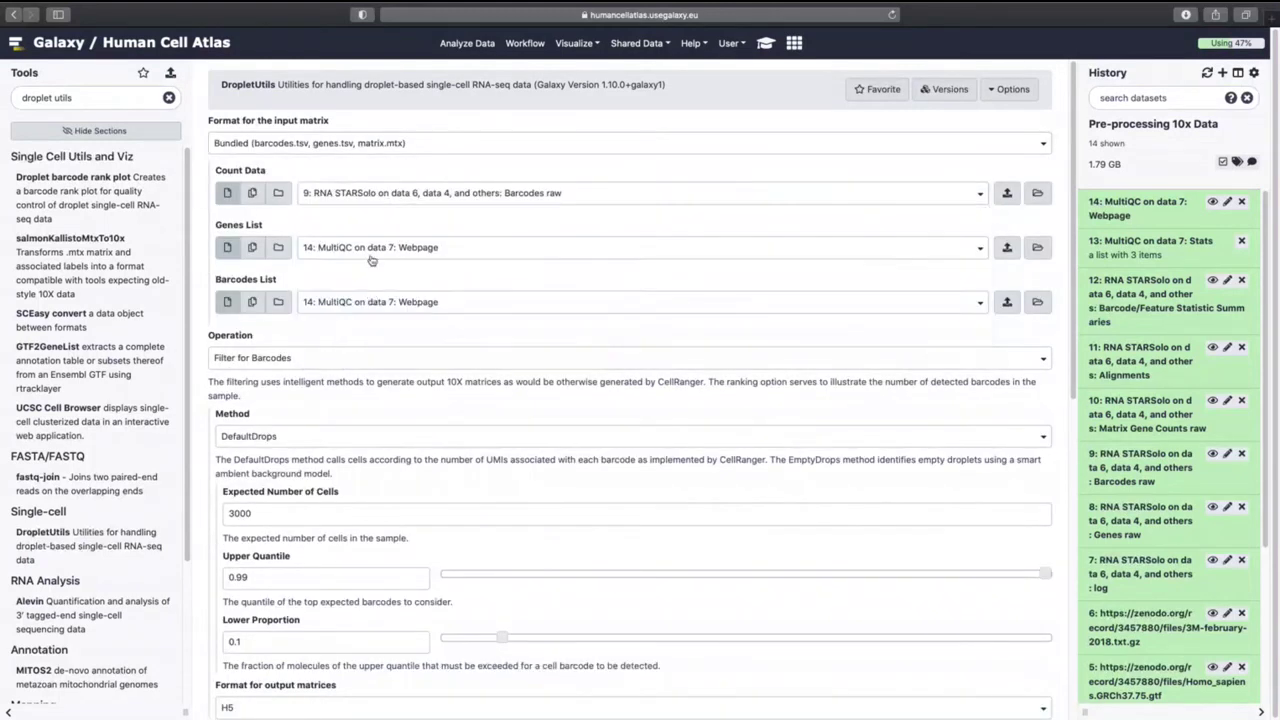
left_click(371, 255)
left_click(370, 372)
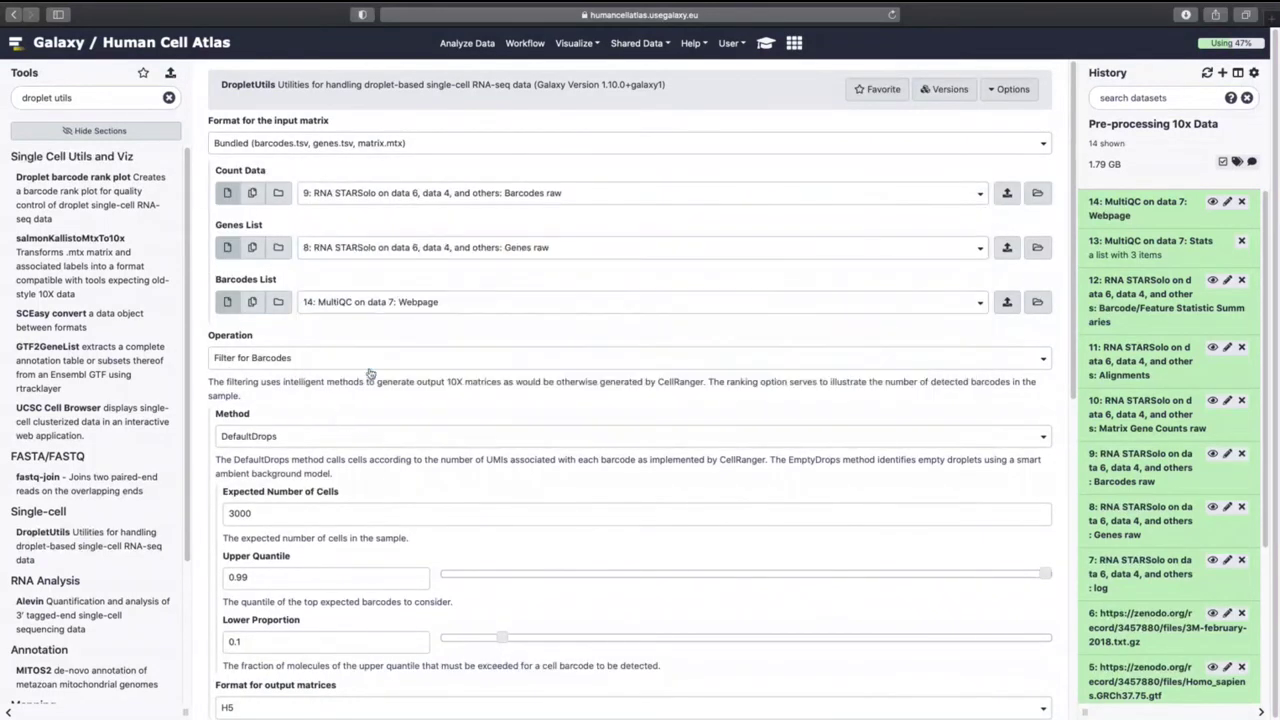
left_click(377, 303)
left_click(380, 286)
left_click(393, 195)
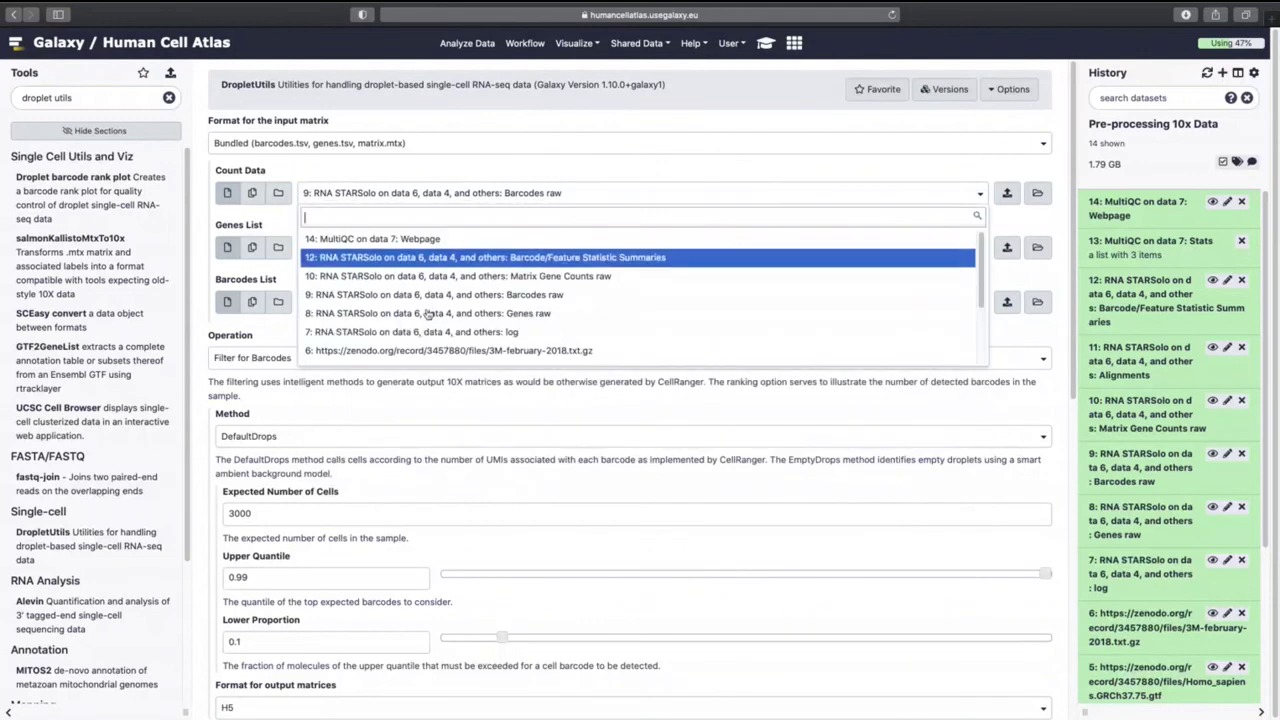
left_click(443, 282)
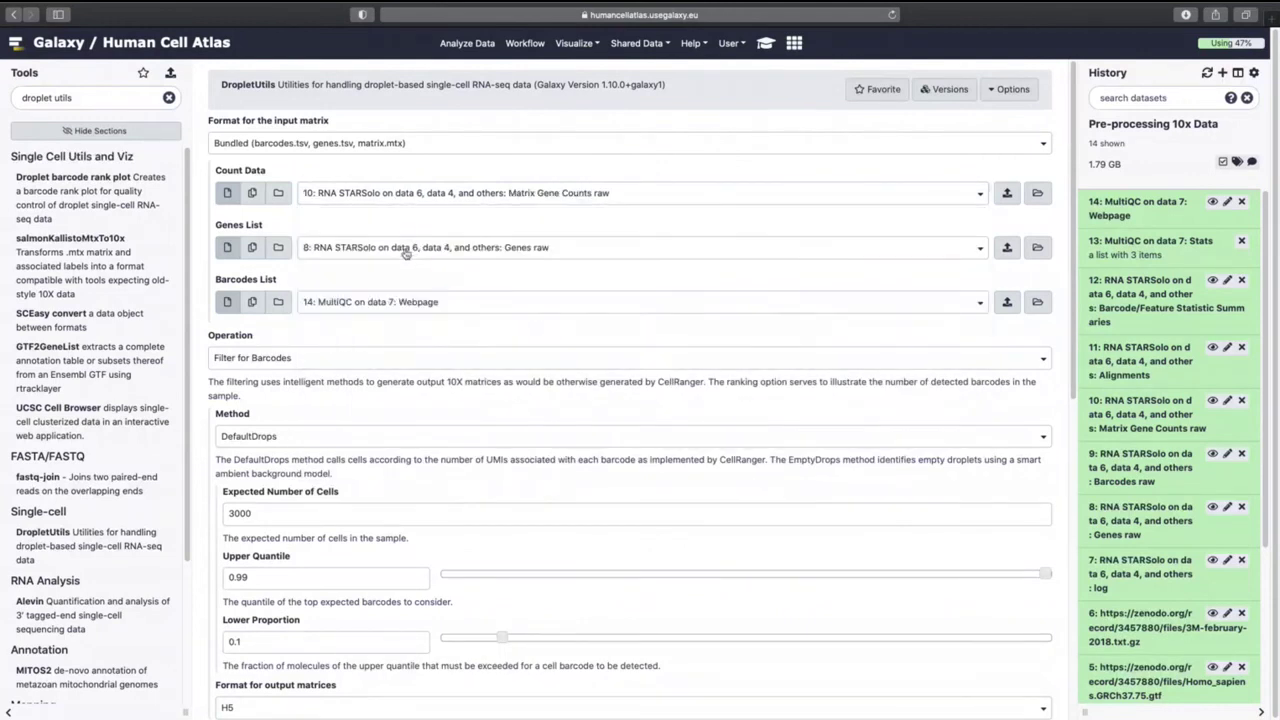
left_click(390, 301)
left_click(427, 404)
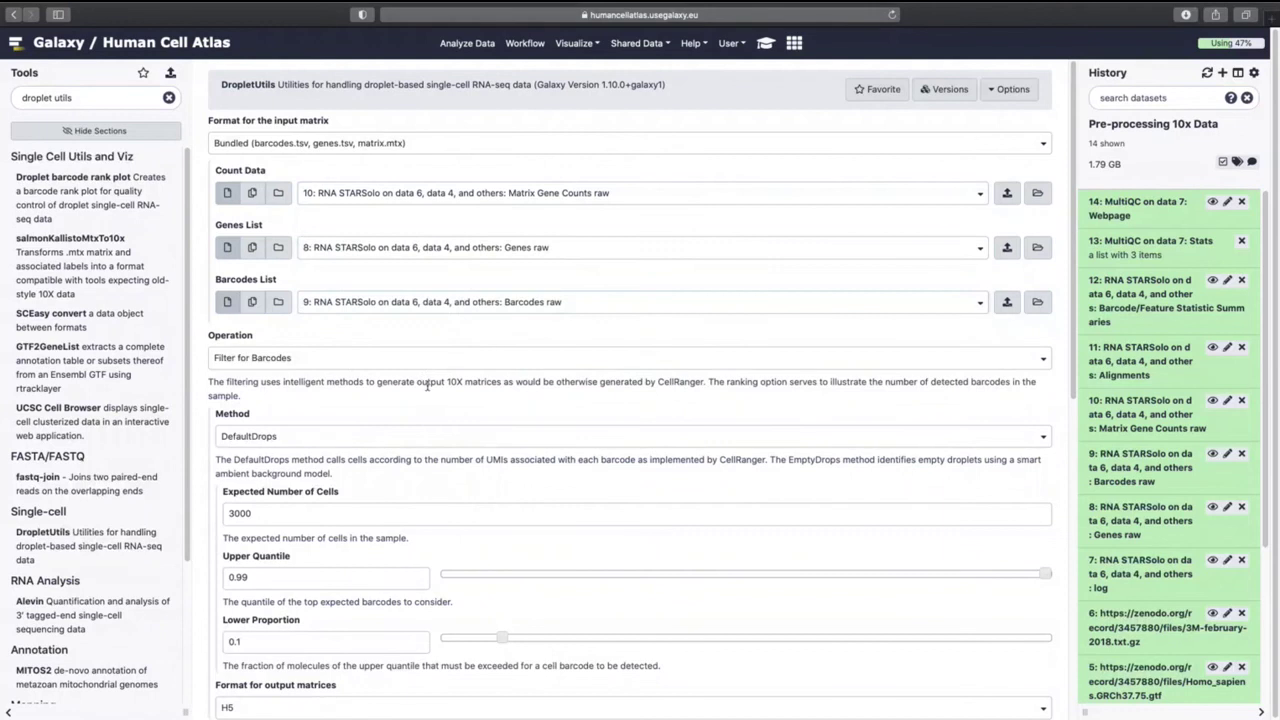
Step: Set the format for output matrices to Tabular and run the DropletUtils job
scroll(337, 638, "down", 3)
left_click(268, 486)
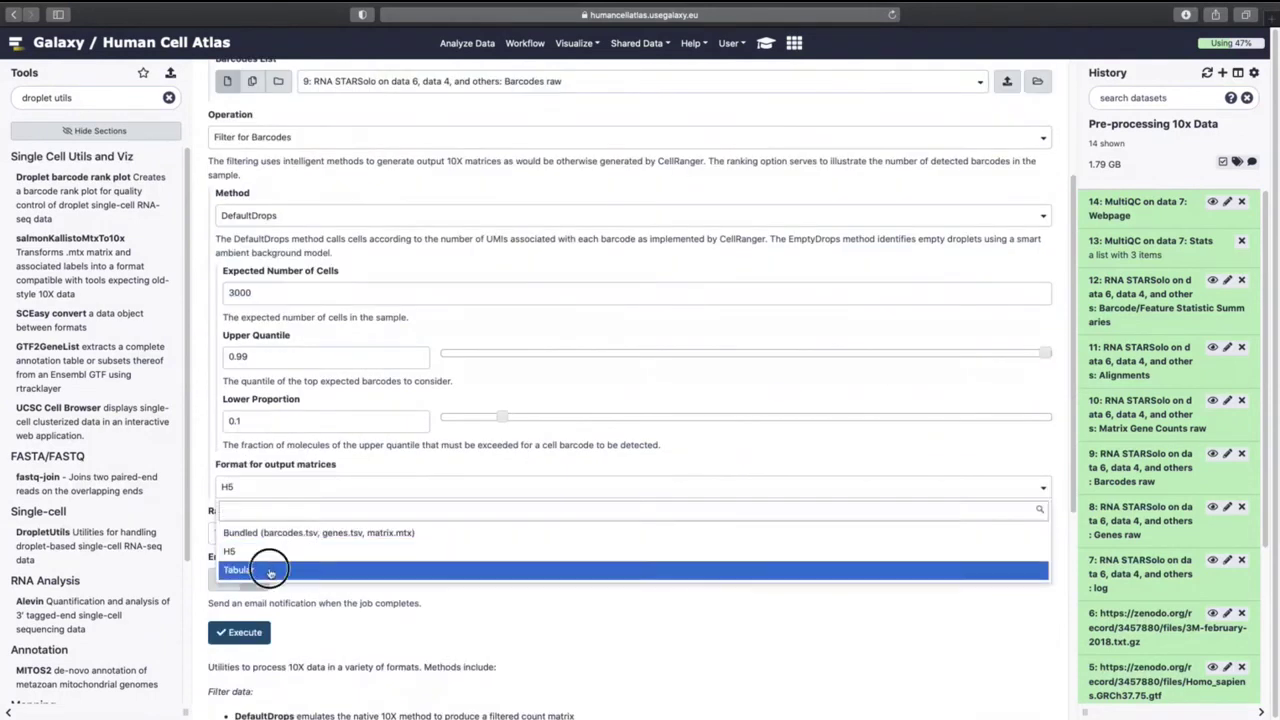
left_click(263, 568)
left_click(240, 632)
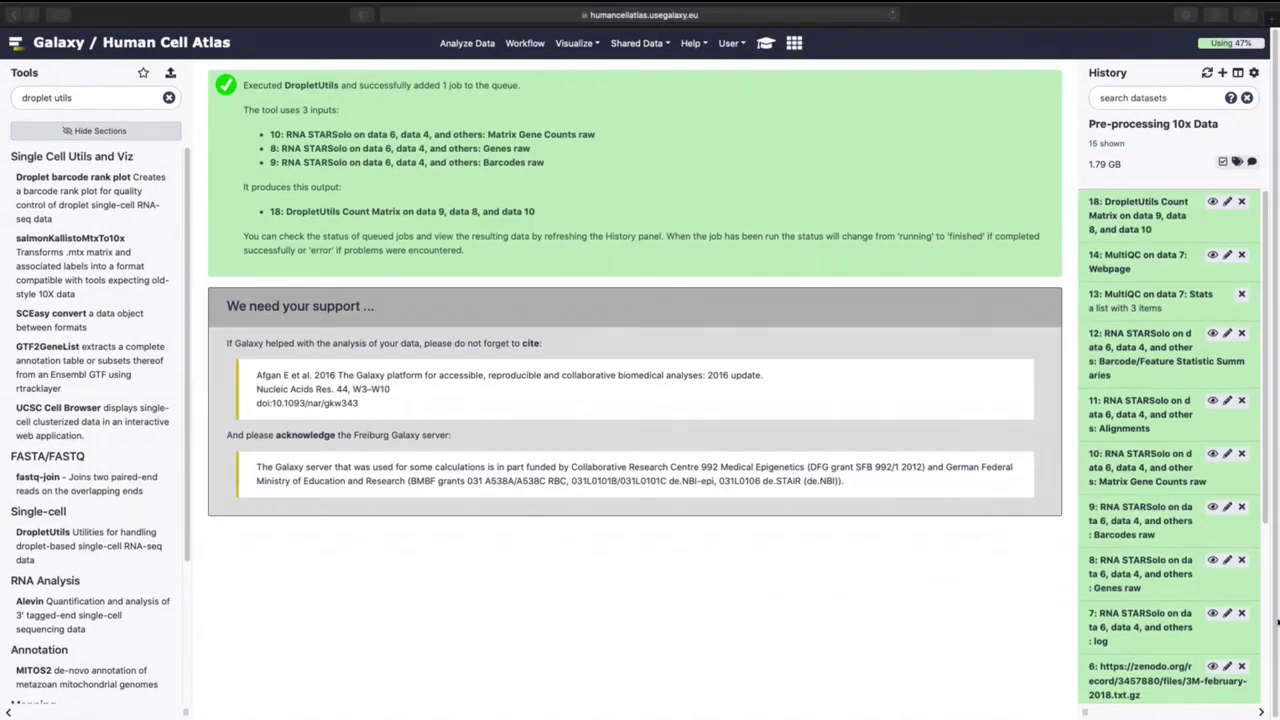
Step: Inspect the DropletUtils count matrix details and compare them with RNA STARSolo's Barcode/Feature Statistic Summaries
left_click(1172, 222)
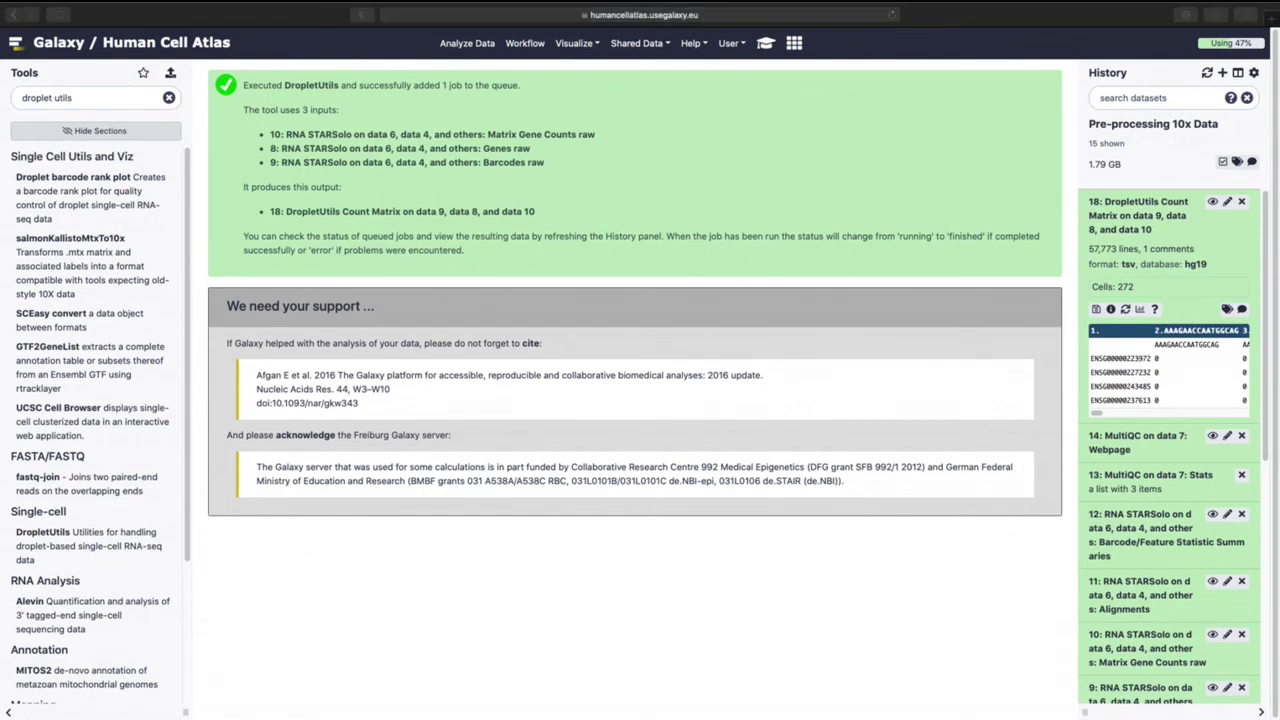
scroll(1190, 470, "down", 2)
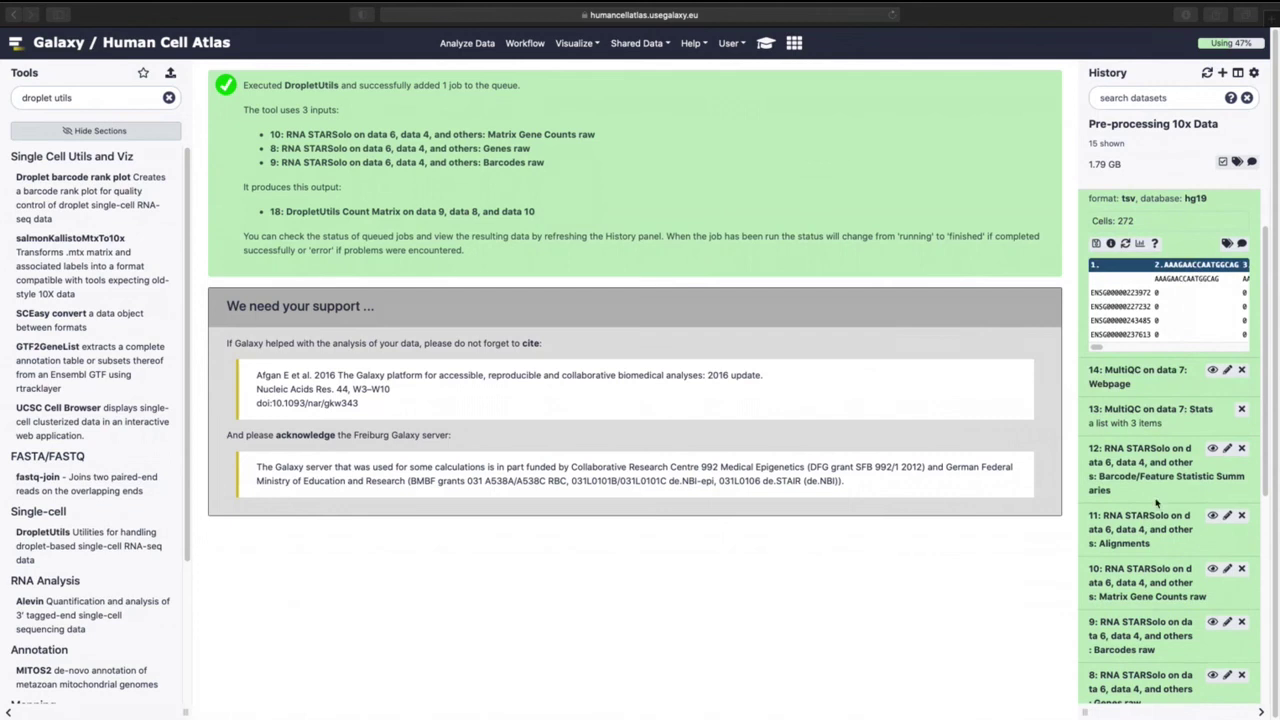
left_click(1212, 448)
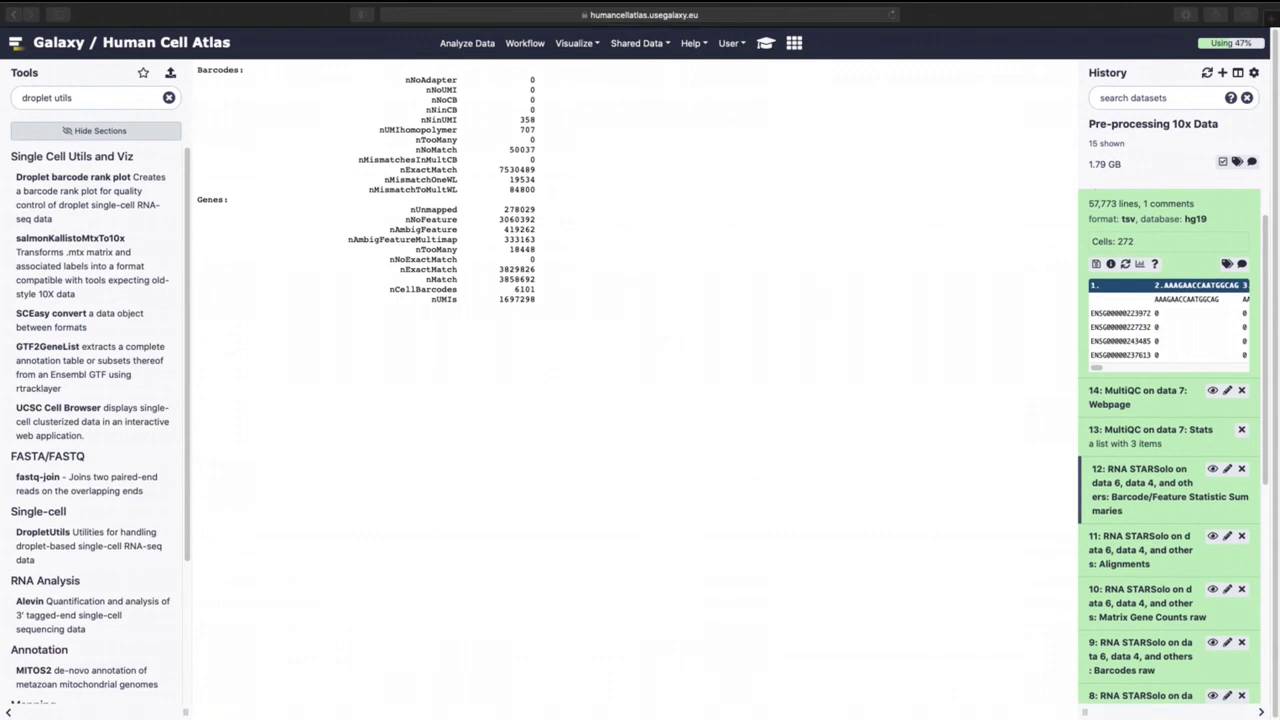
scroll(1128, 282, "up", 2)
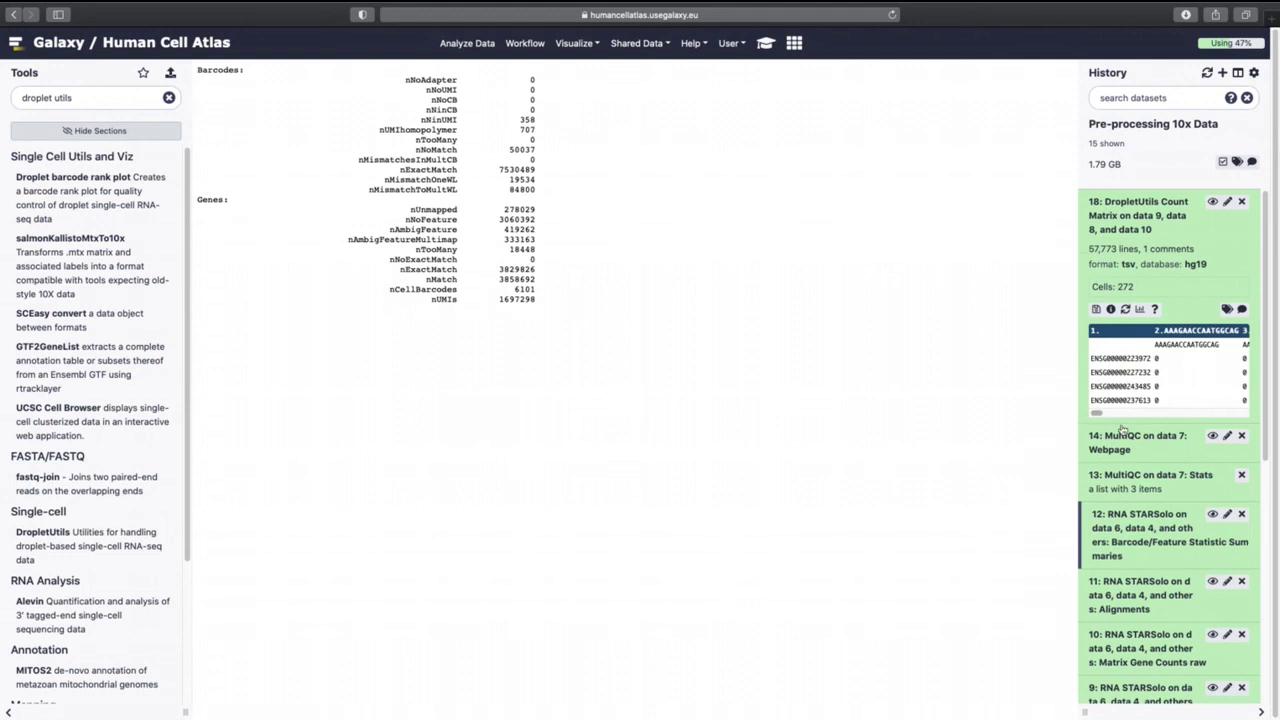
Step: Rerun the DropletUtils count matrix job on the same inputs with the operation set to Rank Barcodes
left_click(1125, 309)
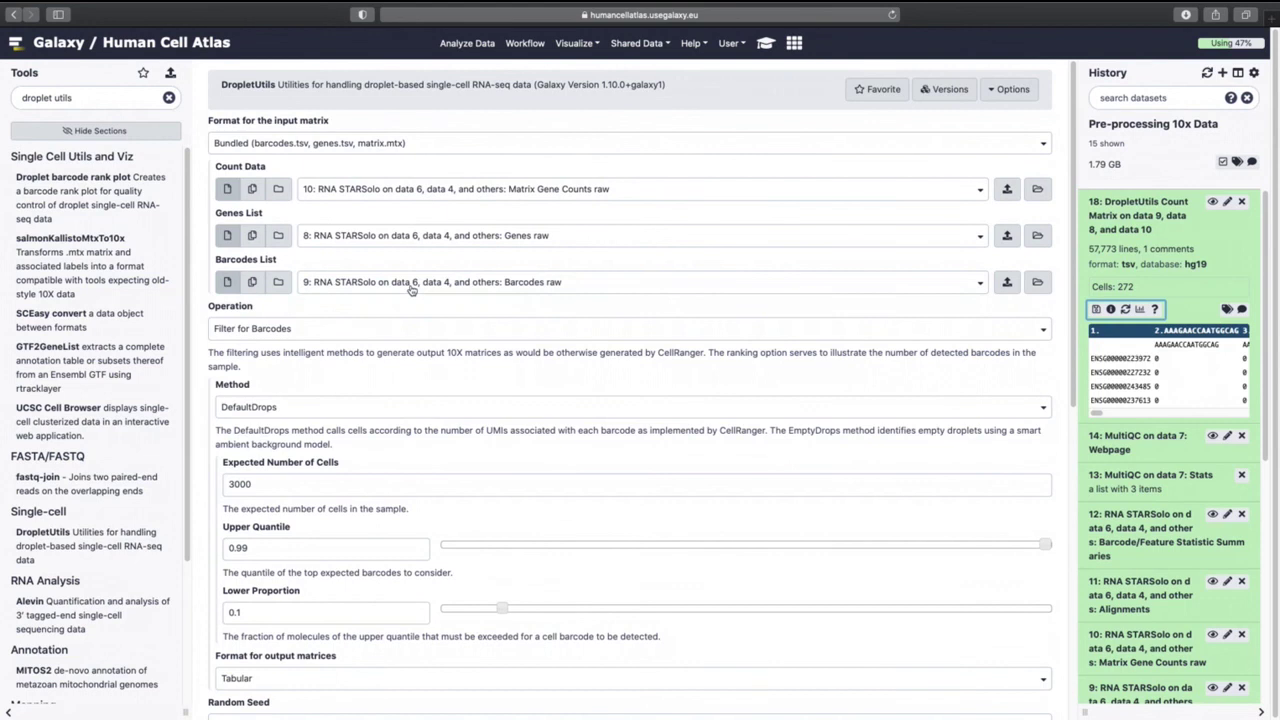
left_click(317, 330)
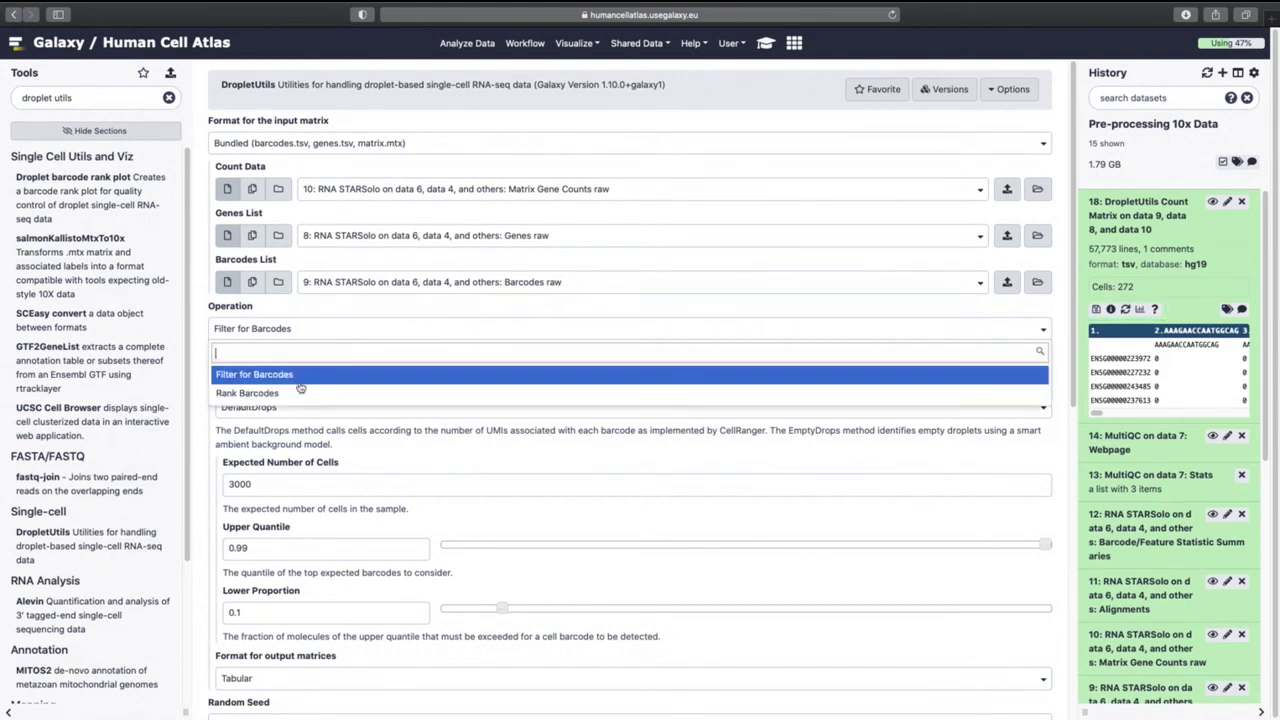
left_click(298, 389)
scroll(300, 470, "down", 1)
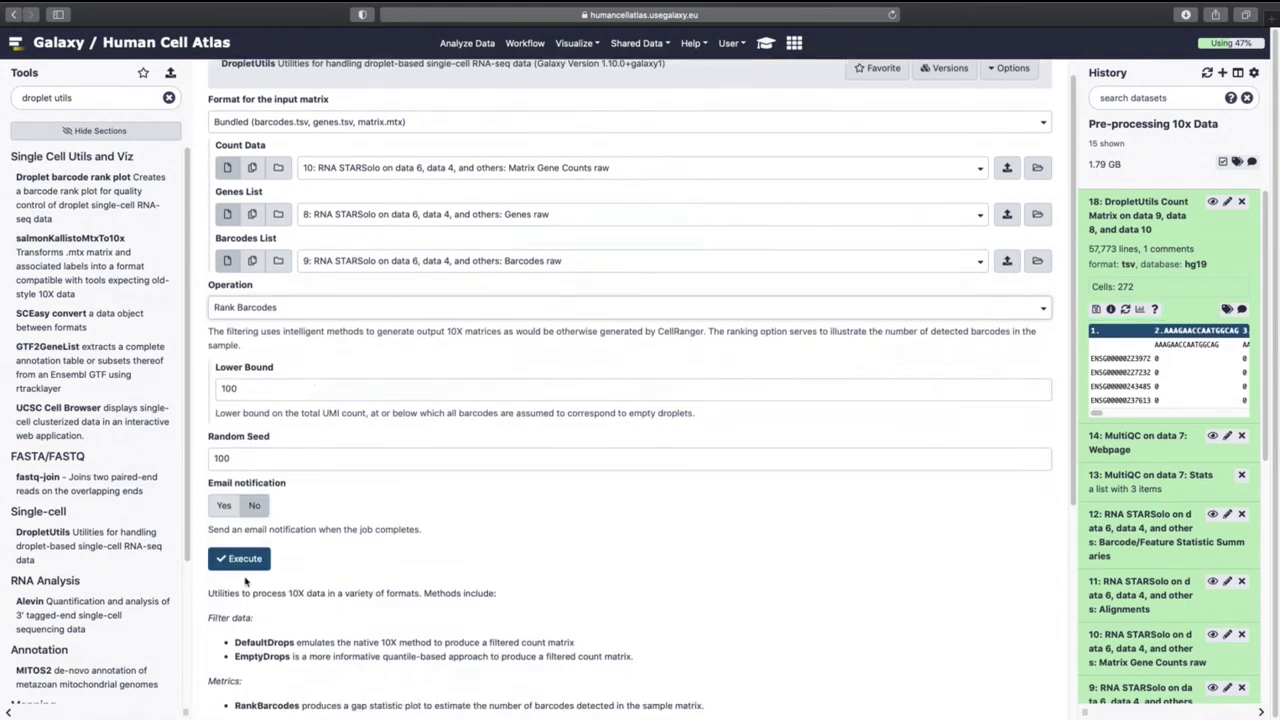
left_click(238, 558)
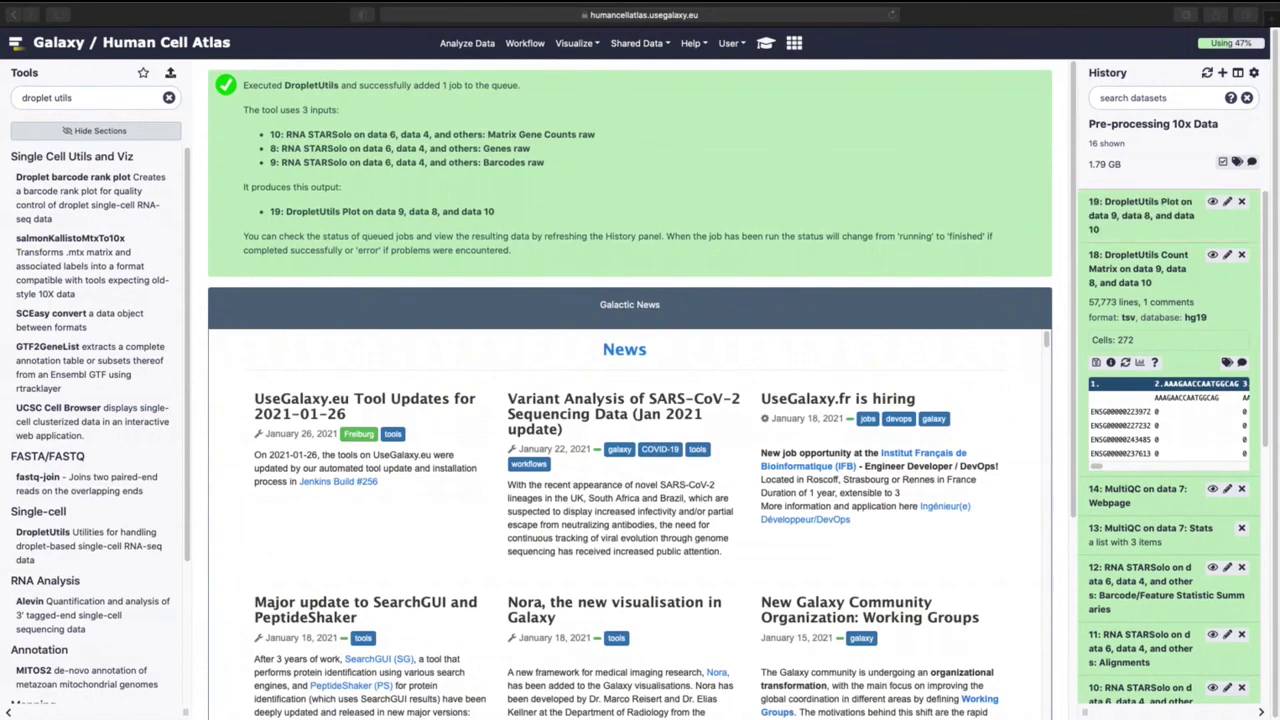
Step: View the barcode rank plot produced by DropletUtils and expand its dataset details
left_click(1210, 206)
left_click(1213, 203)
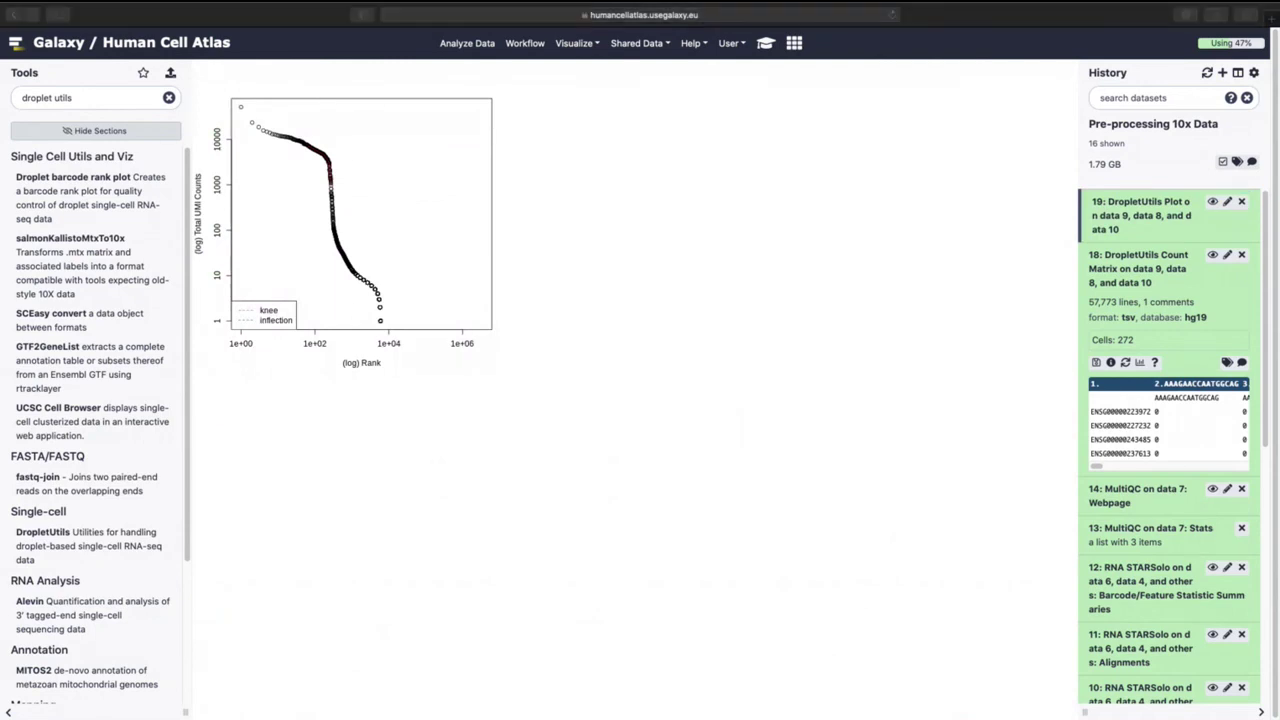
left_click(1134, 217)
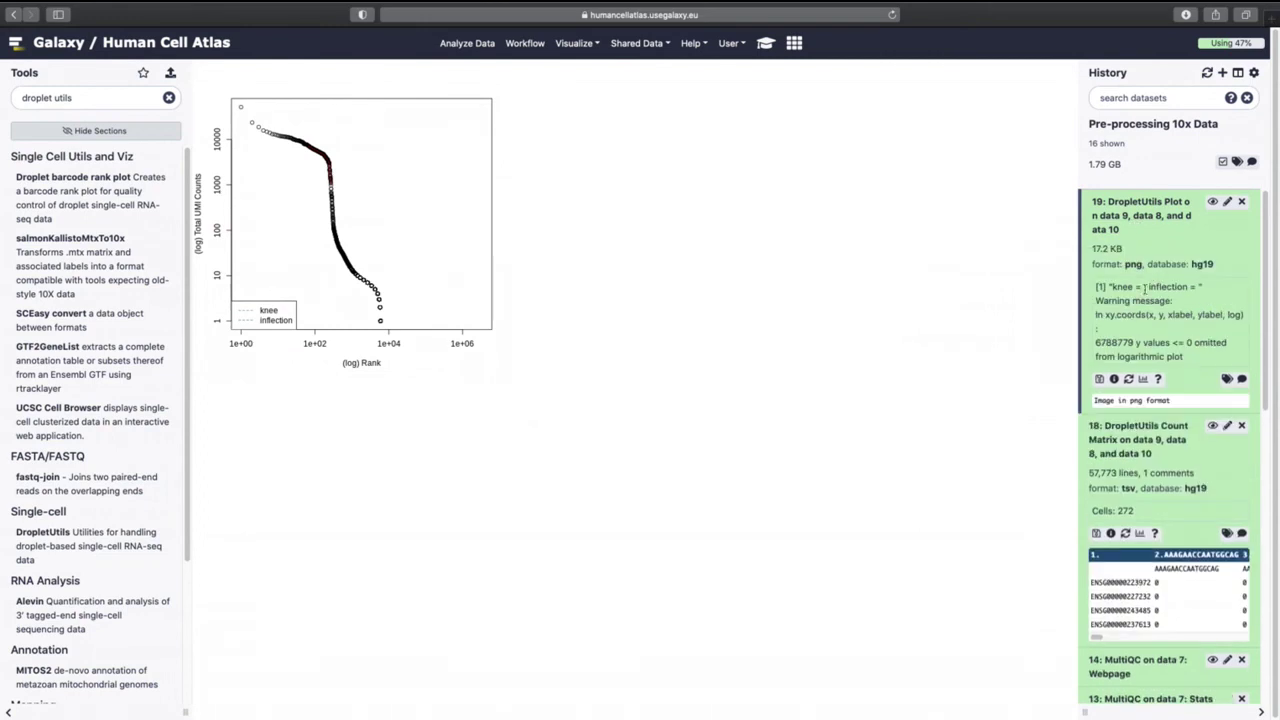
Step: Set up a DropletUtils rerun with the Filter for Barcodes operation, the EmptyDrops method and a lower-bound threshold of 200
left_click(1125, 365)
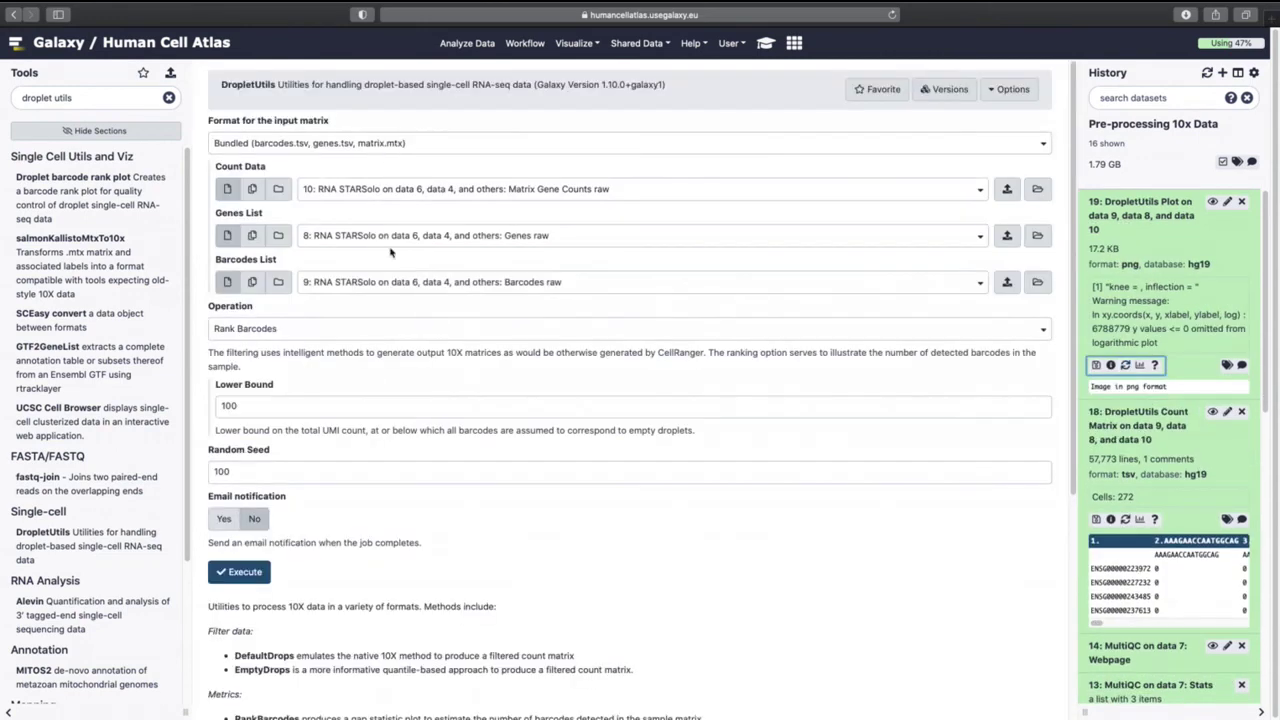
left_click(351, 334)
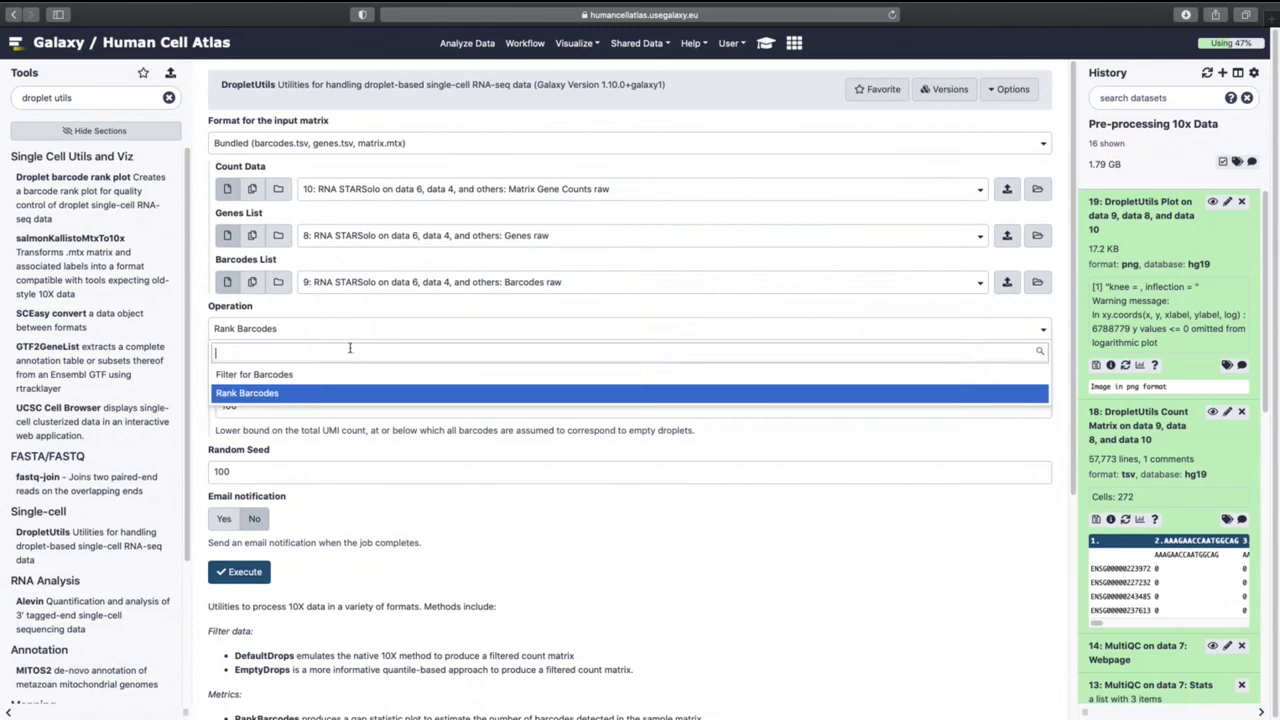
left_click(345, 371)
scroll(401, 475, "down", 1)
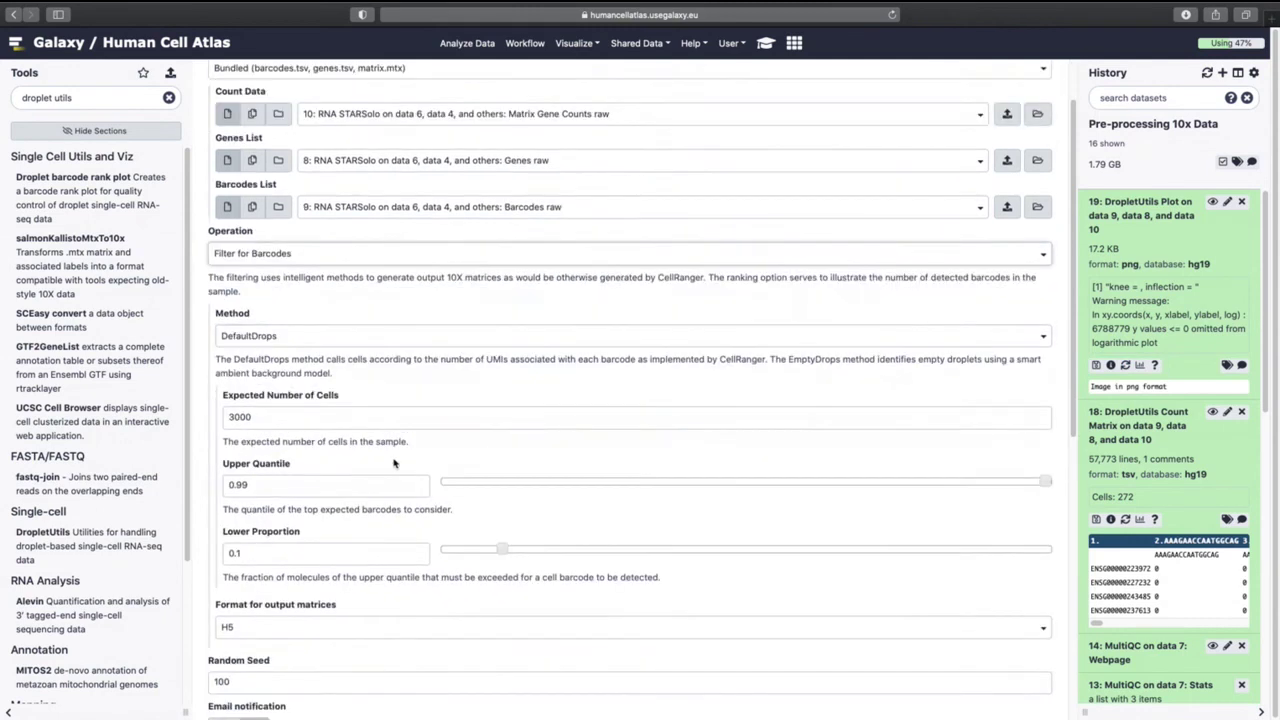
left_click(279, 334)
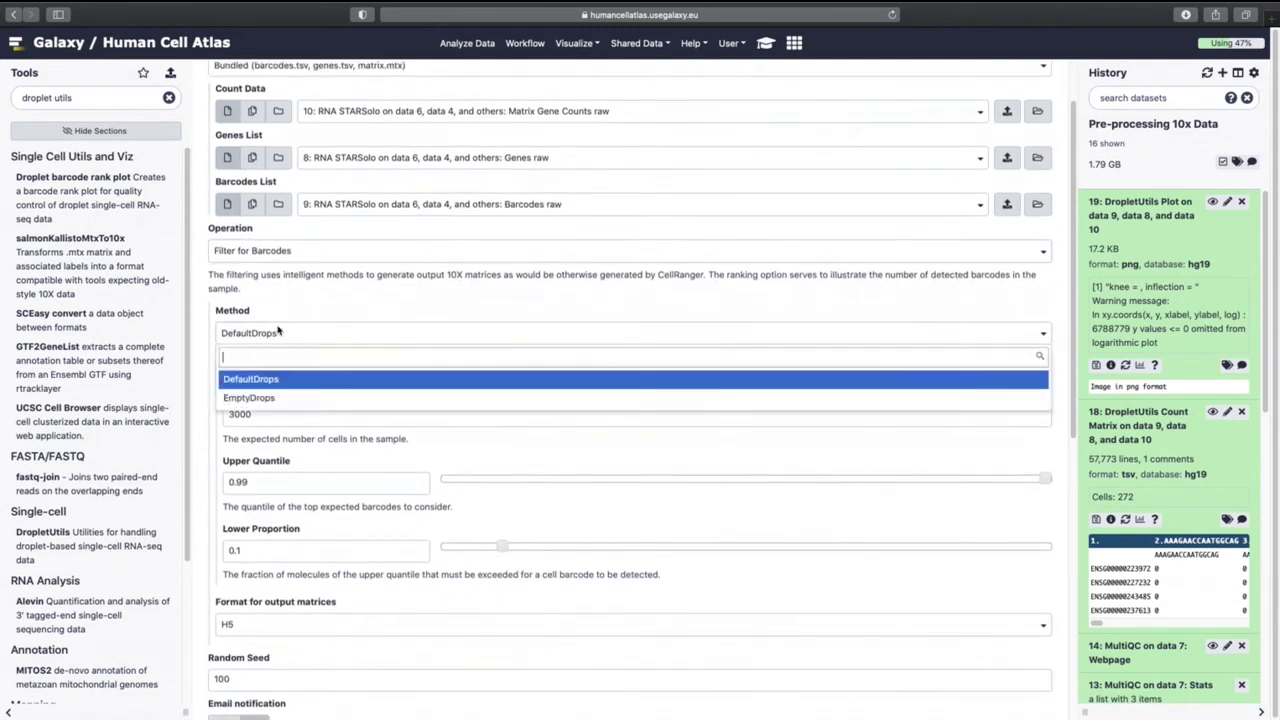
left_click(272, 392)
left_click_drag(271, 418, 222, 412)
type("200")
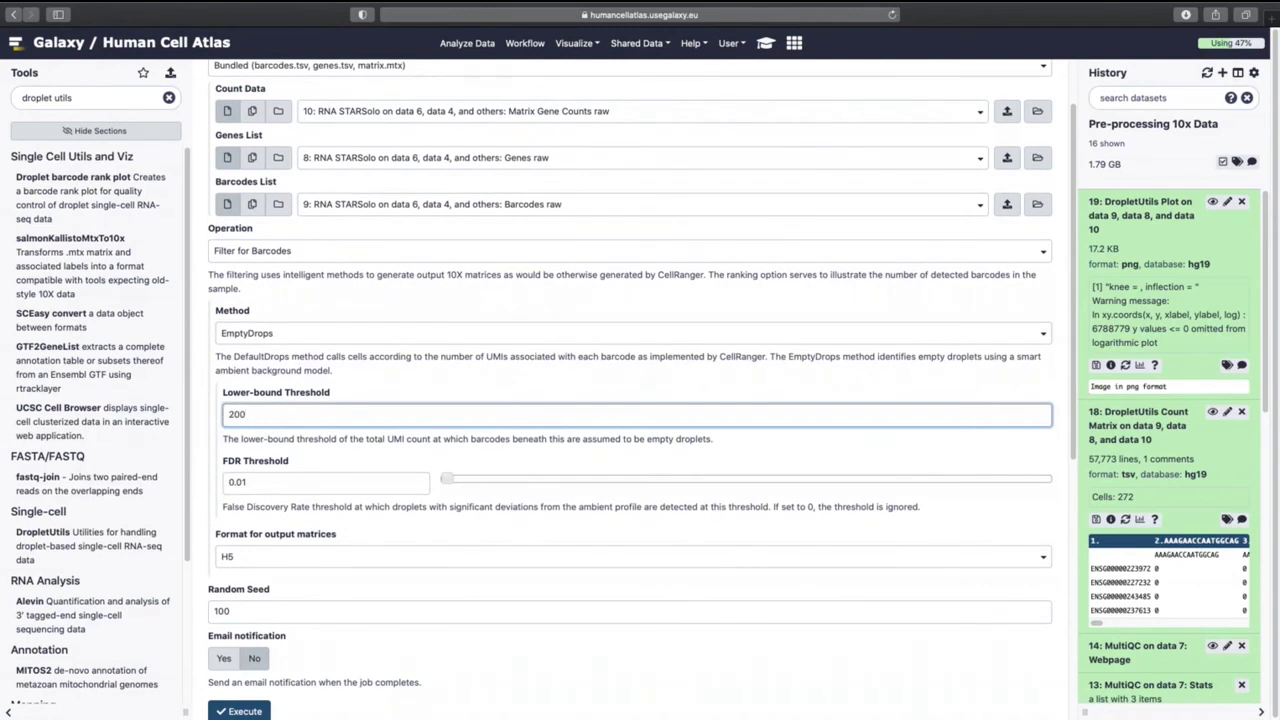
Step: Run the EmptyDrops job with Tabular output matrices and view its resulting plot
left_click(268, 557)
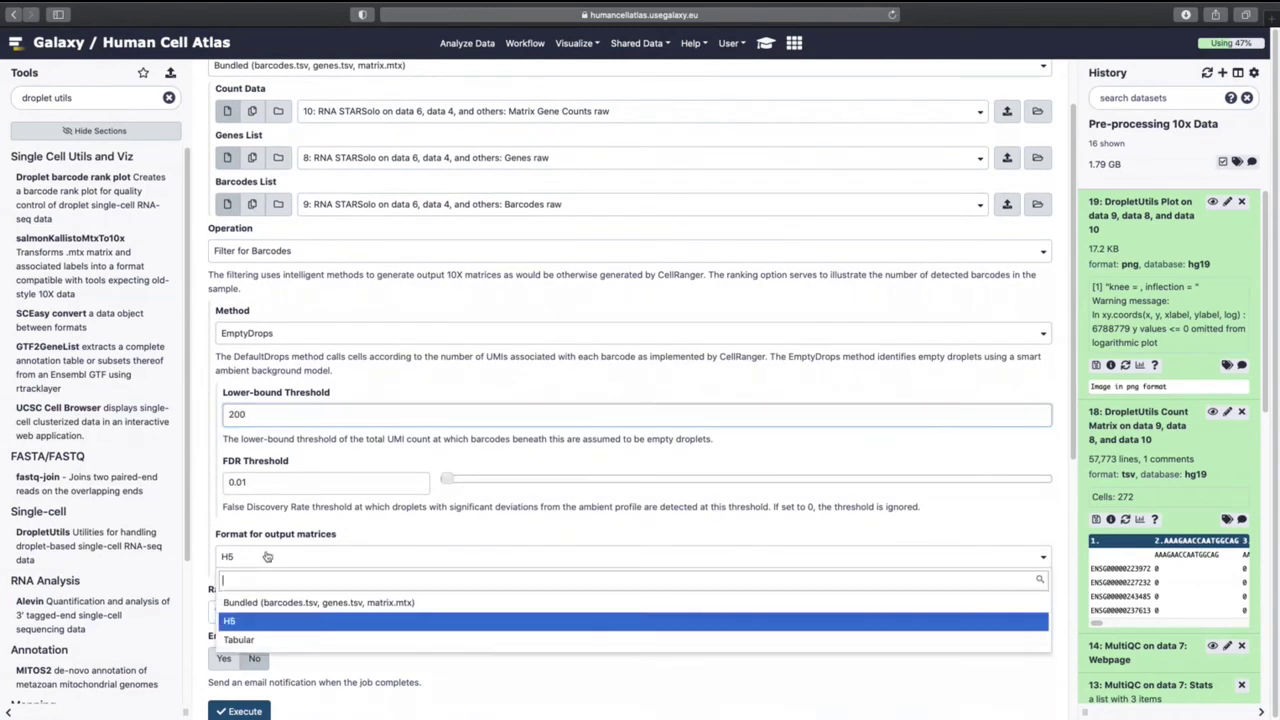
left_click(257, 640)
left_click(245, 711)
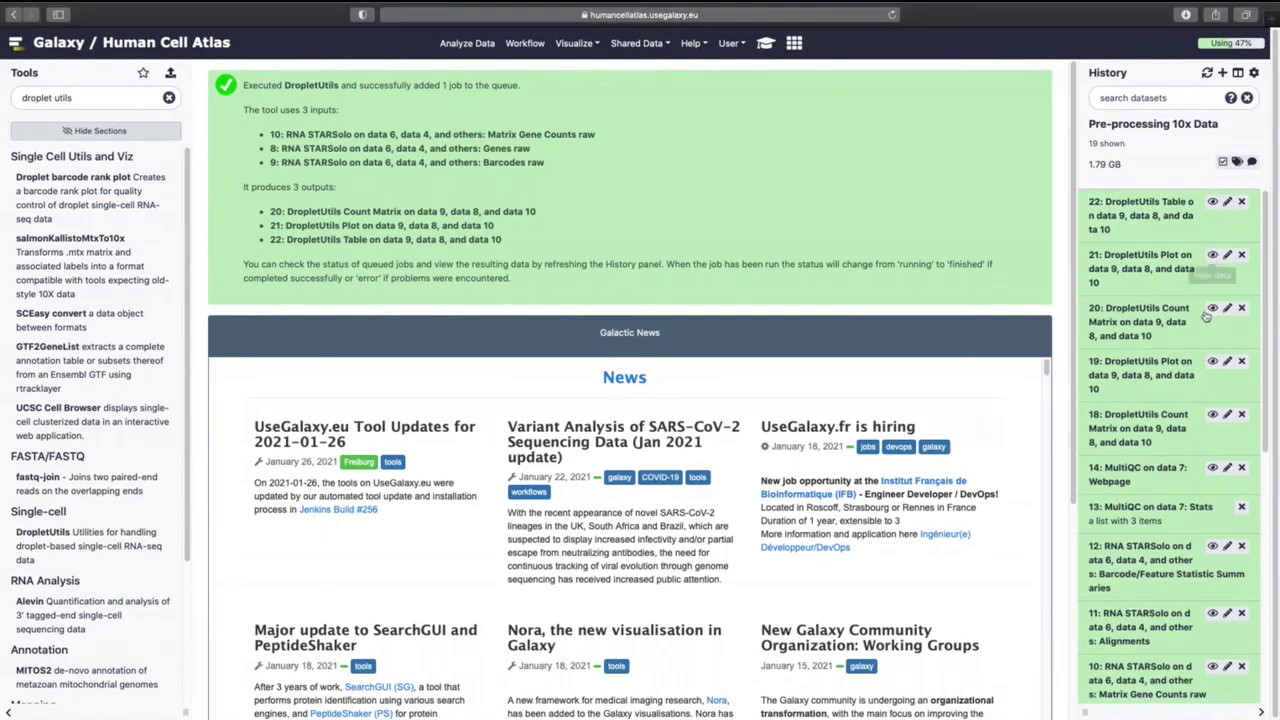
left_click(1212, 255)
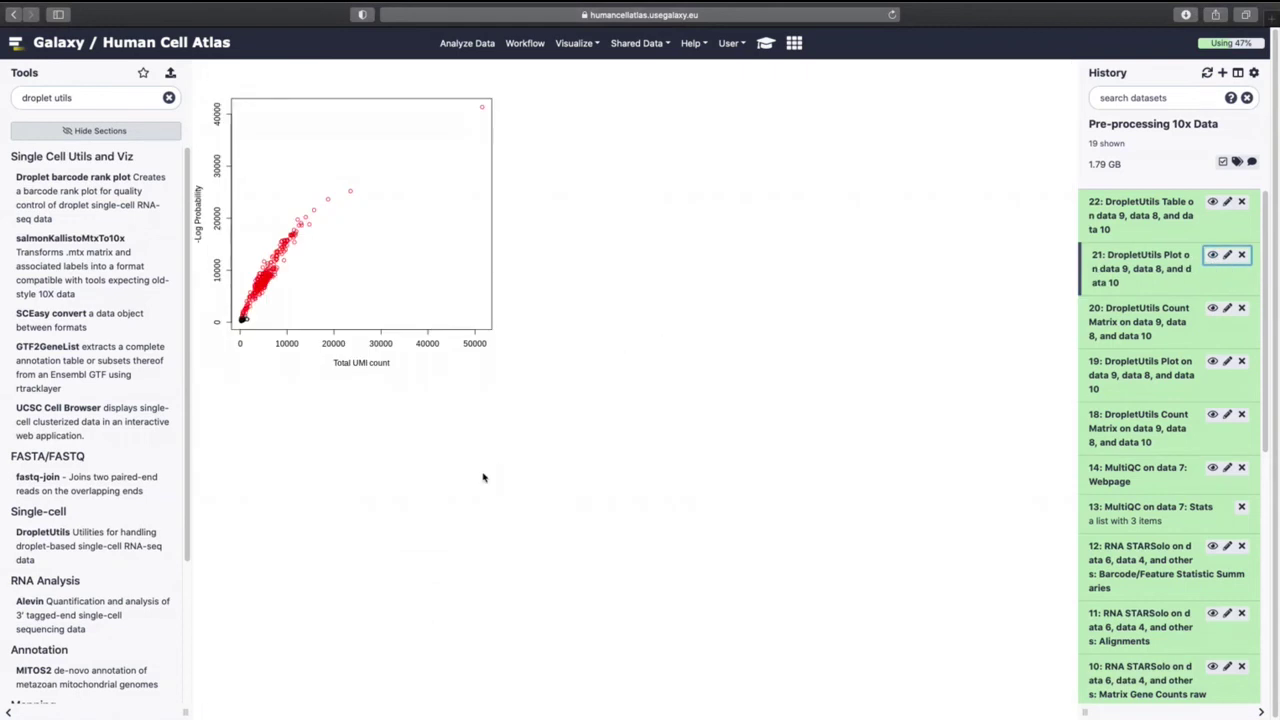